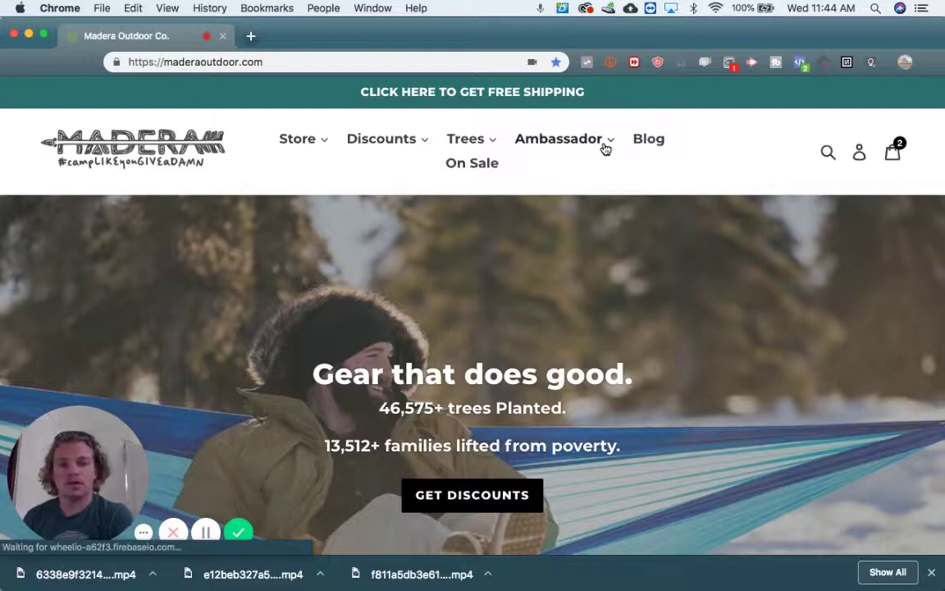
Step: Reload maderaoutdoor.com in a new Chrome tab and close the old tab
{"action": "left_click", "coordinate": [251, 36]}
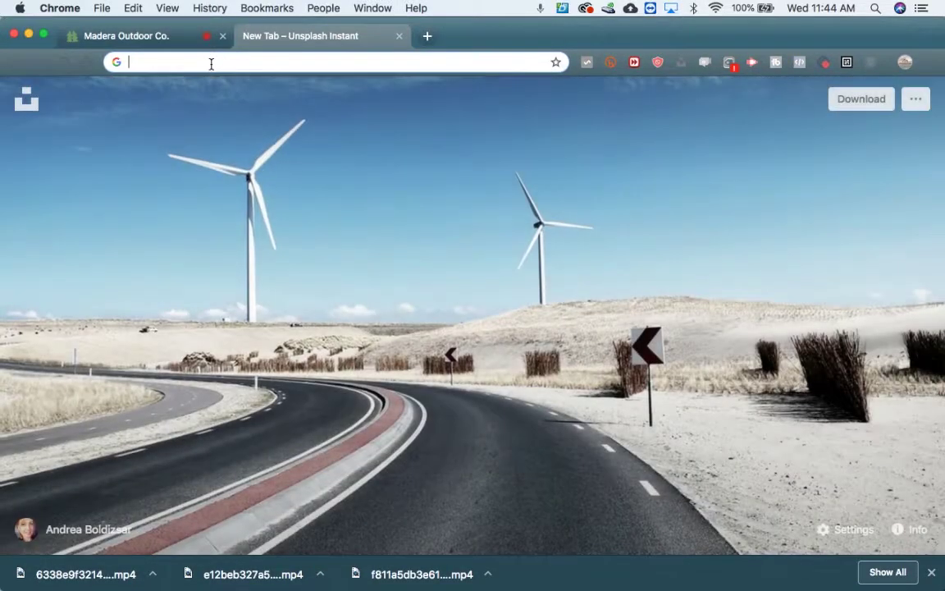
{"action": "type", "text": "mader"}
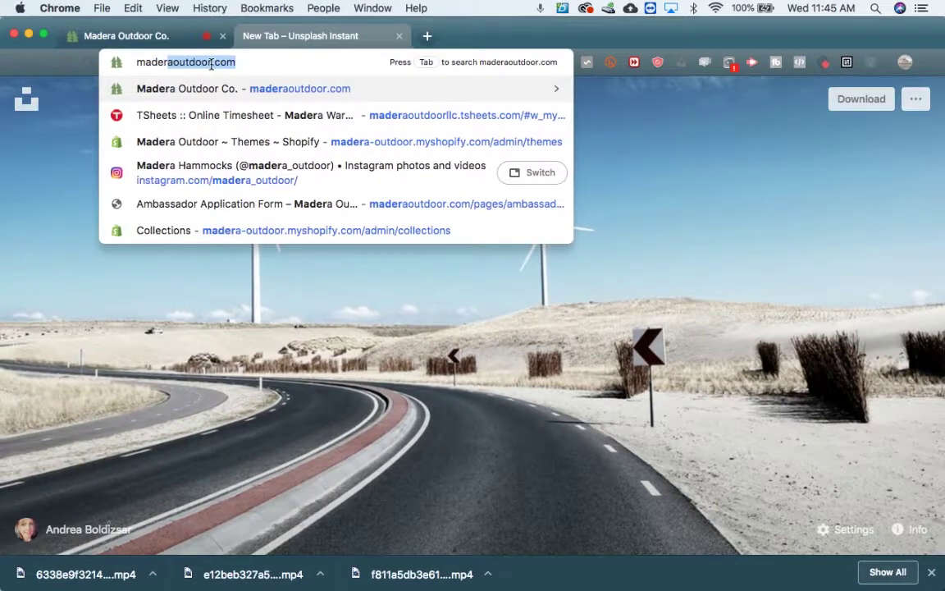
{"action": "key", "text": "Return"}
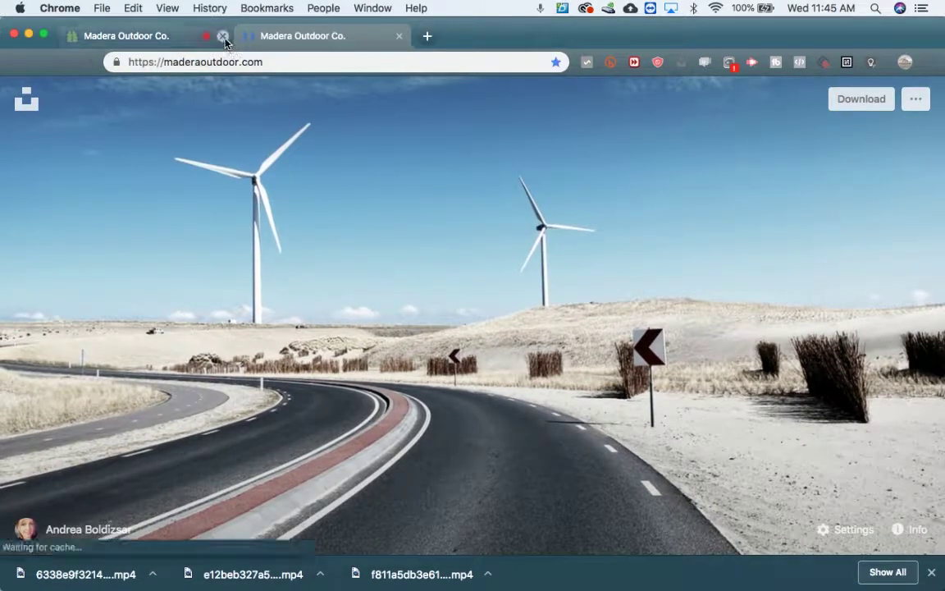
{"action": "left_click", "coordinate": [223, 36]}
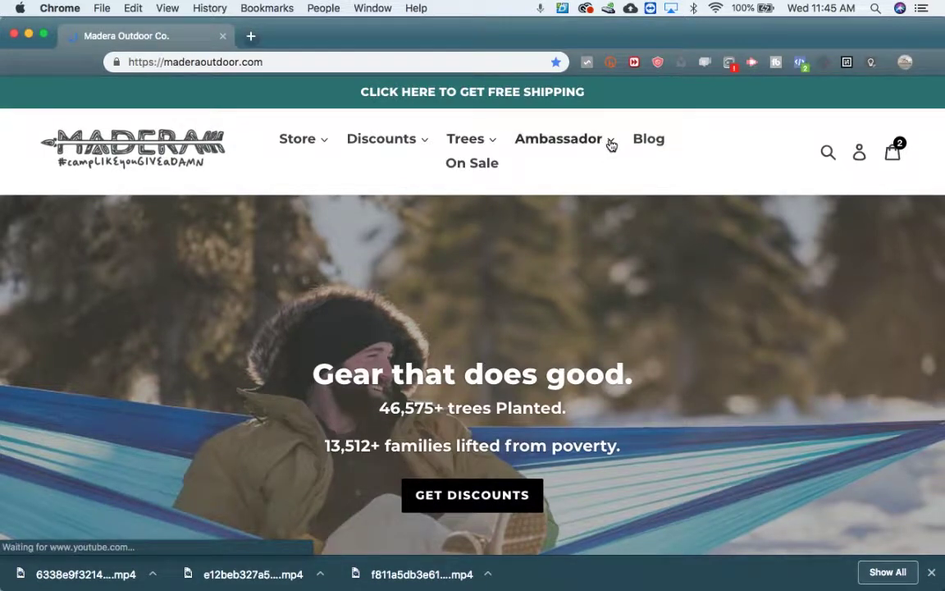
Step: Go to the Ambassador Dashboard and answer YES to both the applied and accepted questions
{"action": "left_click", "coordinate": [611, 145]}
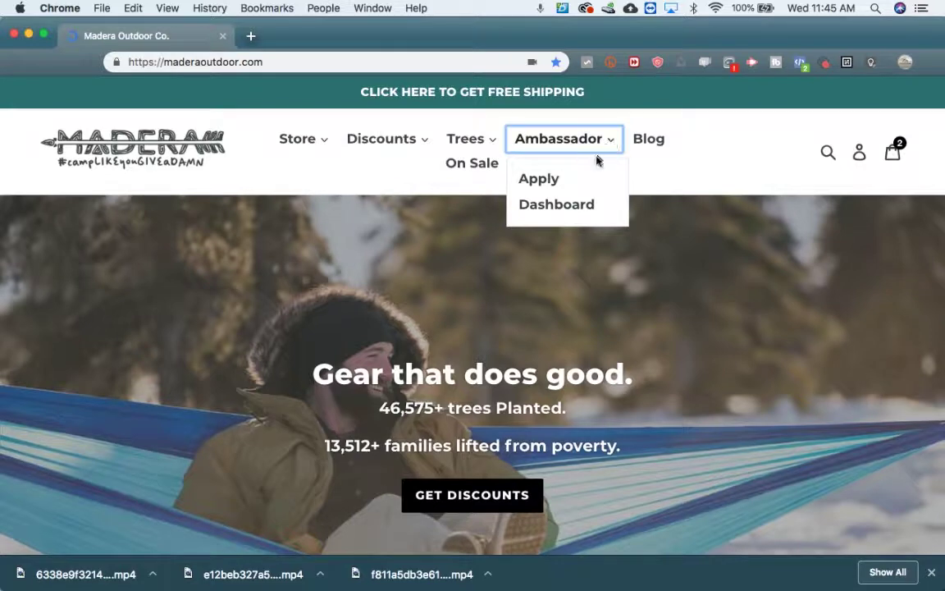
{"action": "left_click", "coordinate": [553, 212]}
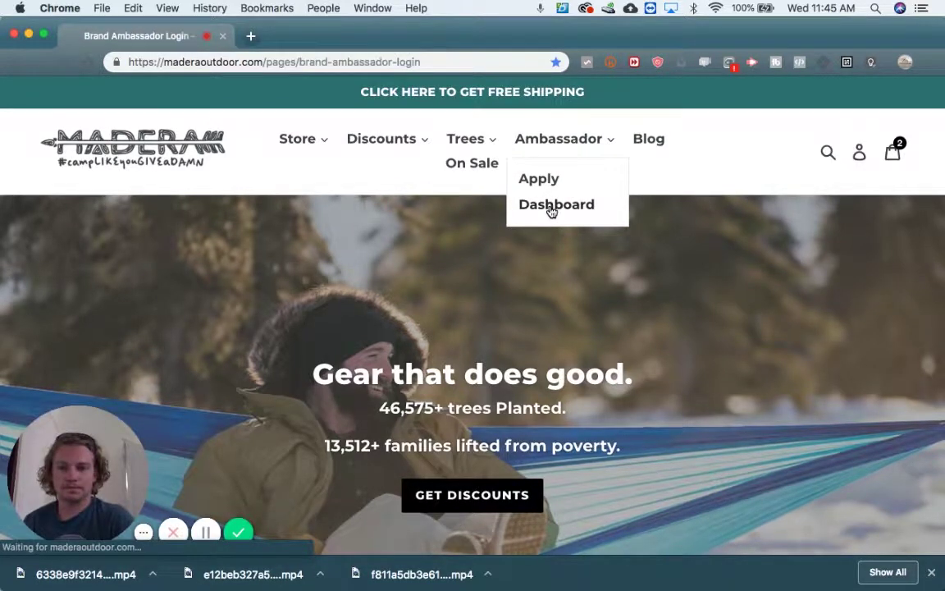
{"action": "scroll", "coordinate": [497, 259], "scroll_direction": "down", "scroll_amount": 3}
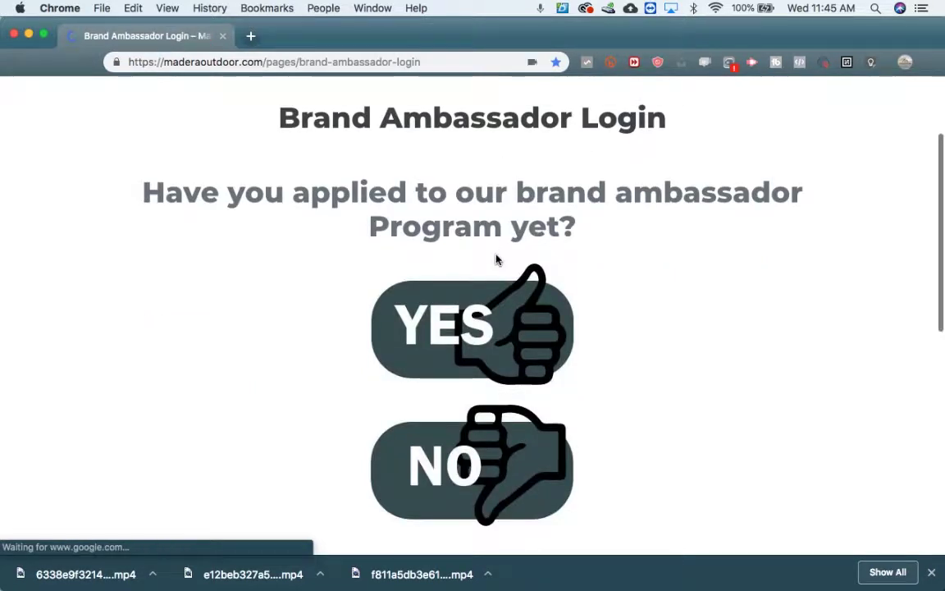
{"action": "left_click", "coordinate": [454, 317]}
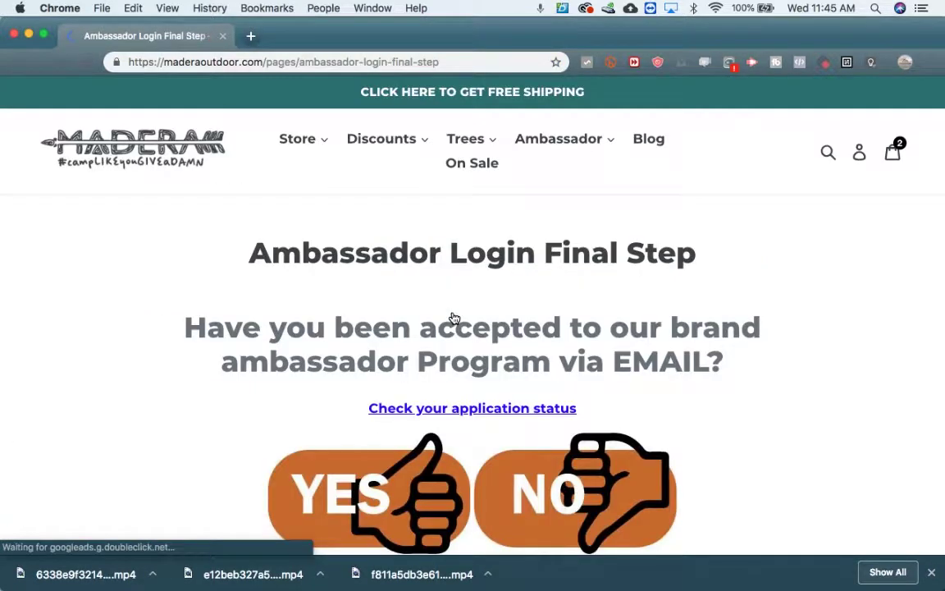
{"action": "scroll", "coordinate": [454, 316], "scroll_direction": "down", "scroll_amount": 2}
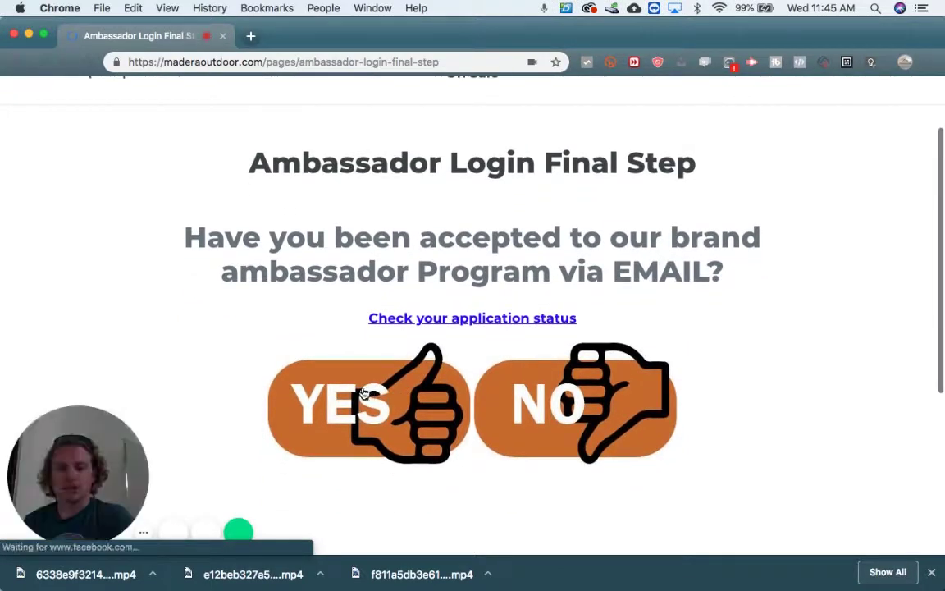
{"action": "left_click", "coordinate": [359, 395]}
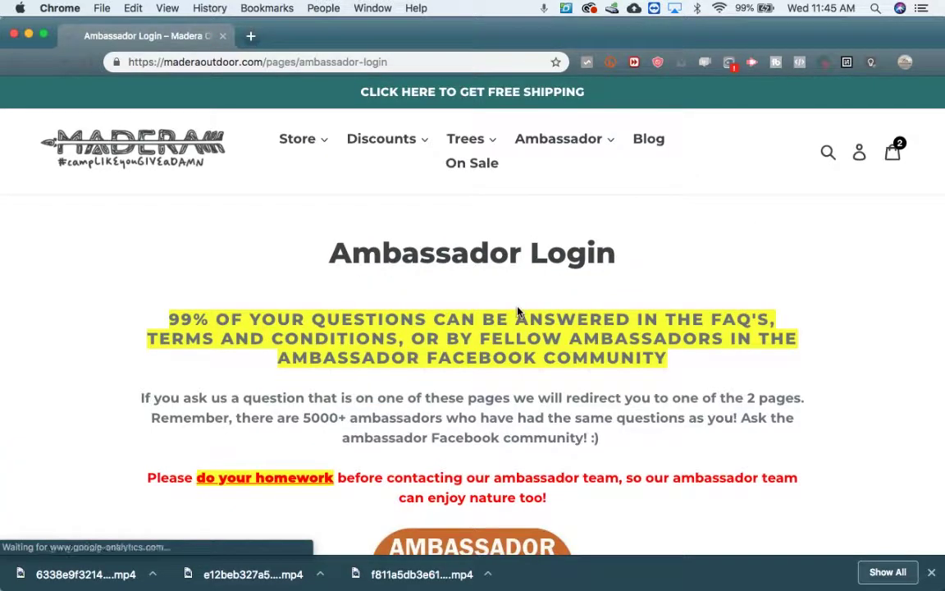
Step: Copy the Ambassador Login page's address from the address bar
{"action": "scroll", "coordinate": [514, 311], "scroll_direction": "down", "scroll_amount": 1}
{"action": "scroll", "coordinate": [518, 312], "scroll_direction": "down", "scroll_amount": 1}
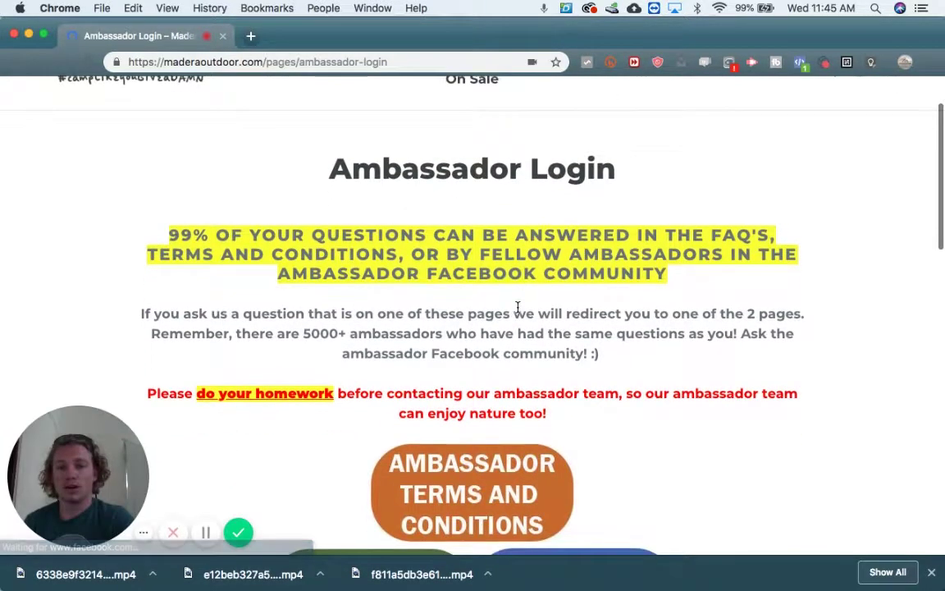
{"action": "scroll", "coordinate": [518, 307], "scroll_direction": "down", "scroll_amount": 2}
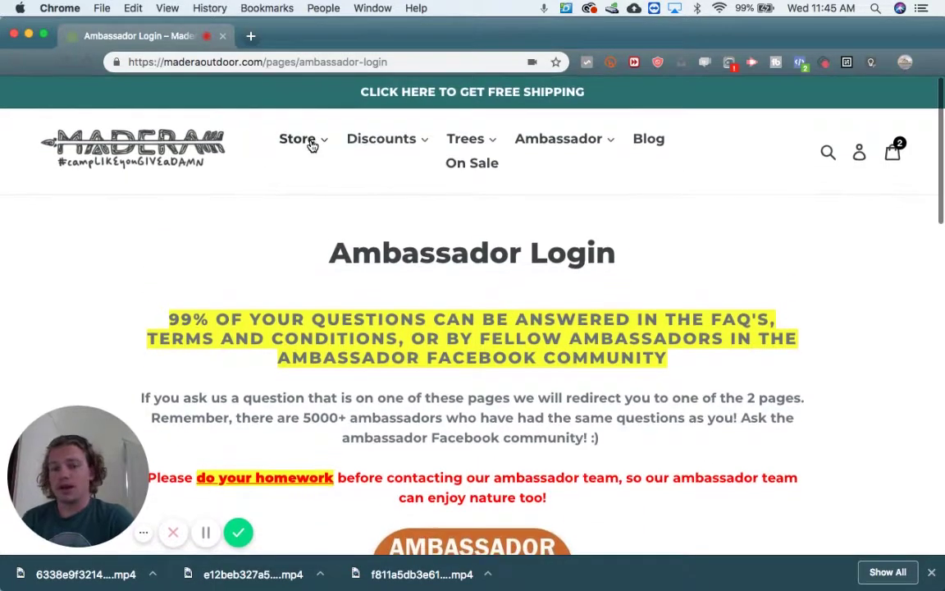
{"action": "left_click", "coordinate": [219, 61]}
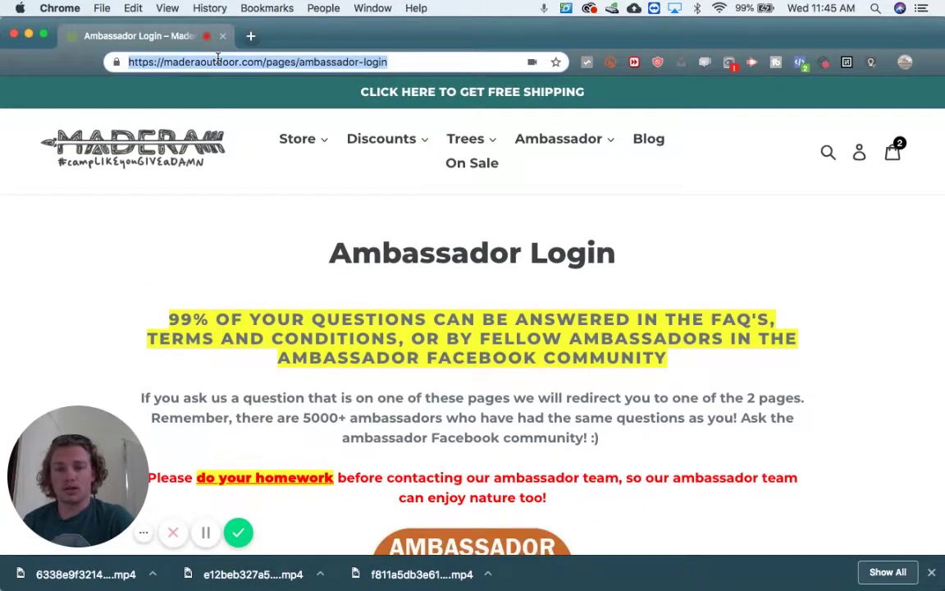
{"action": "right_click", "coordinate": [219, 58]}
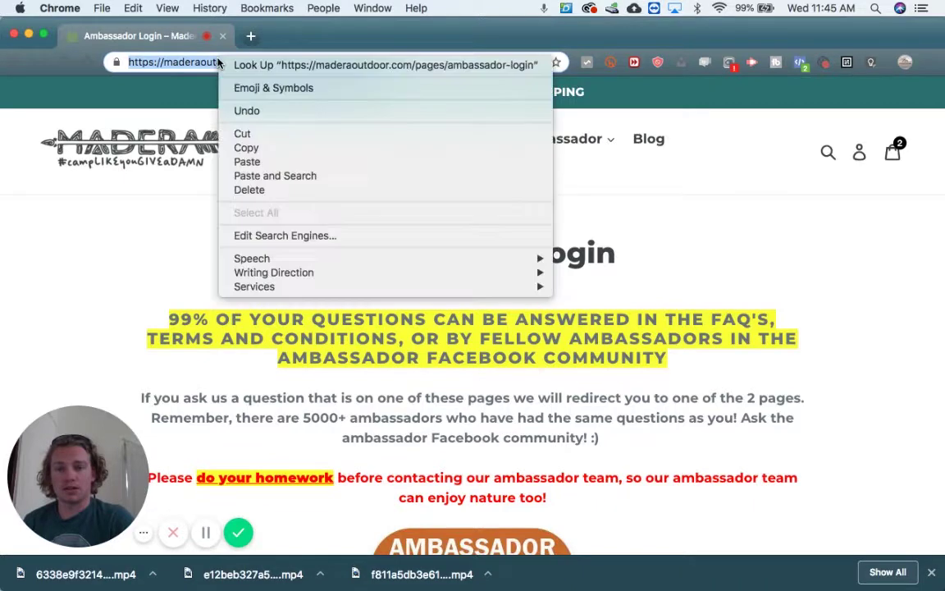
{"action": "left_click", "coordinate": [246, 148]}
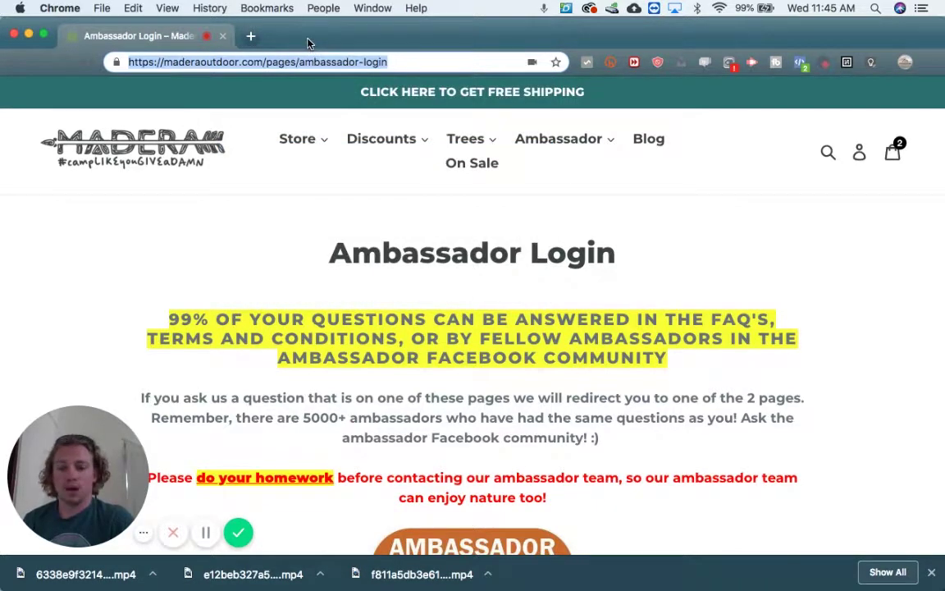
Step: Open the dashboard login with the LOG IN SHARE LINK ACCESS button
{"action": "scroll", "coordinate": [393, 337], "scroll_direction": "down", "scroll_amount": 5}
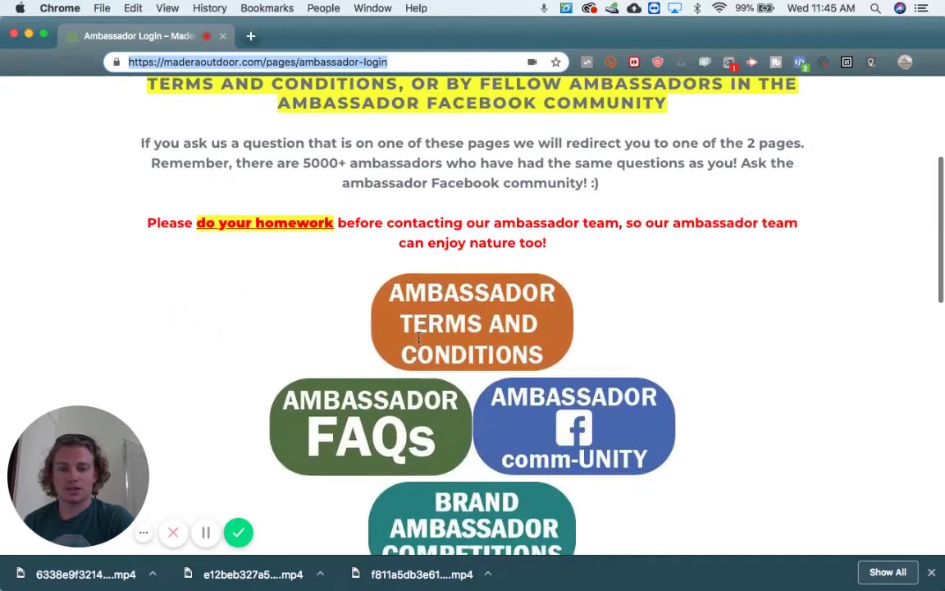
{"action": "scroll", "coordinate": [420, 339], "scroll_direction": "down", "scroll_amount": 5}
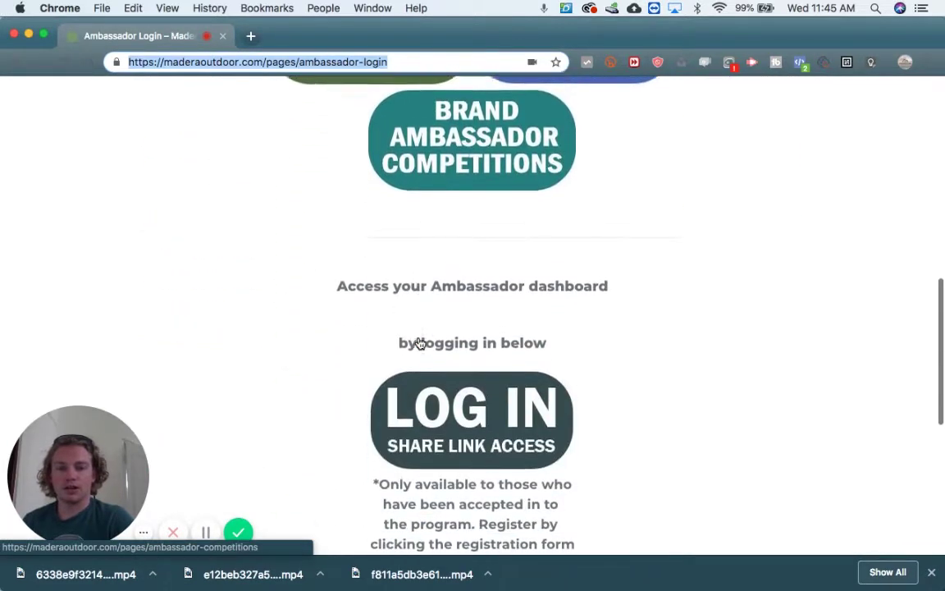
{"action": "scroll", "coordinate": [419, 340], "scroll_direction": "up", "scroll_amount": 5}
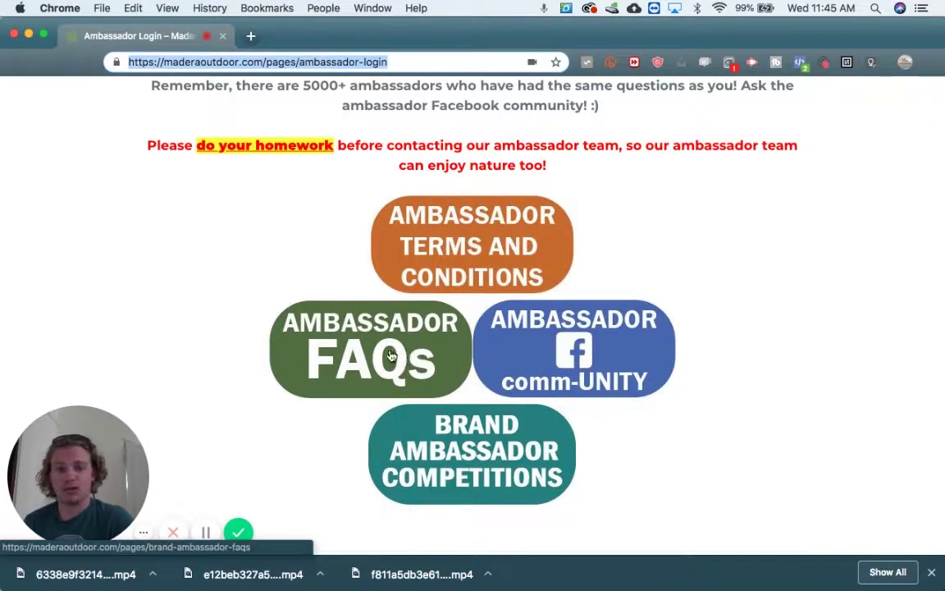
{"action": "scroll", "coordinate": [487, 451], "scroll_direction": "down", "scroll_amount": 3}
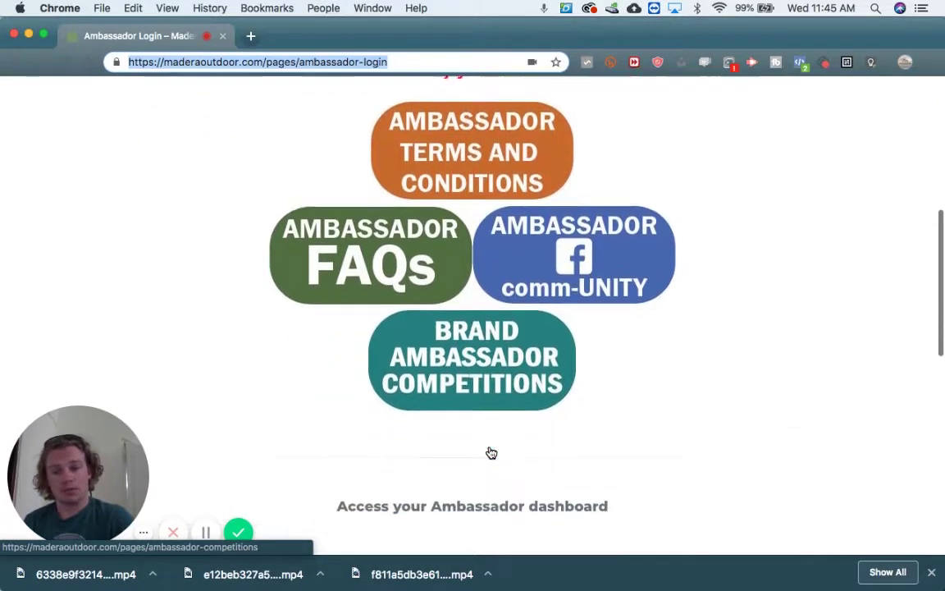
{"action": "scroll", "coordinate": [490, 451], "scroll_direction": "down", "scroll_amount": 4}
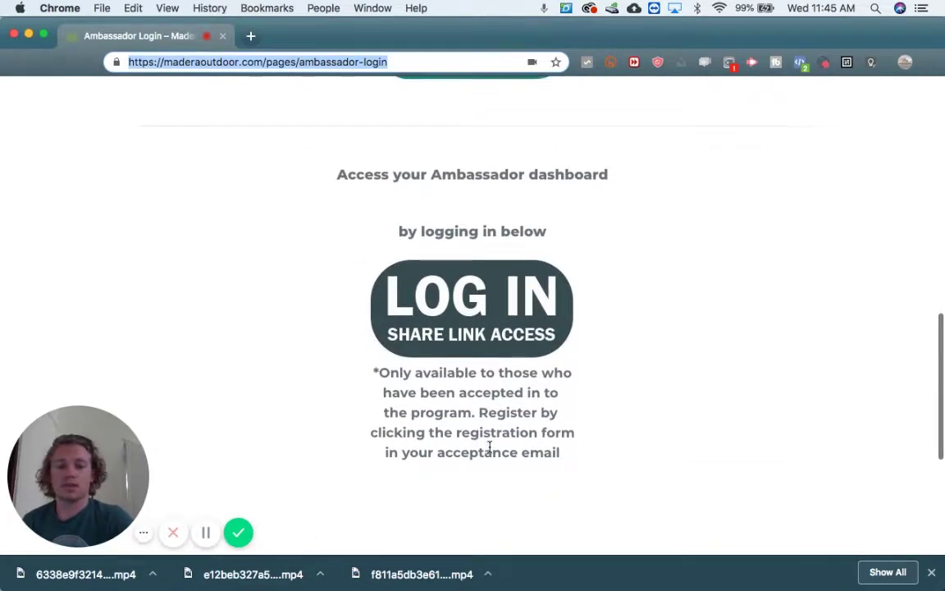
{"action": "scroll", "coordinate": [490, 450], "scroll_direction": "down", "scroll_amount": 1}
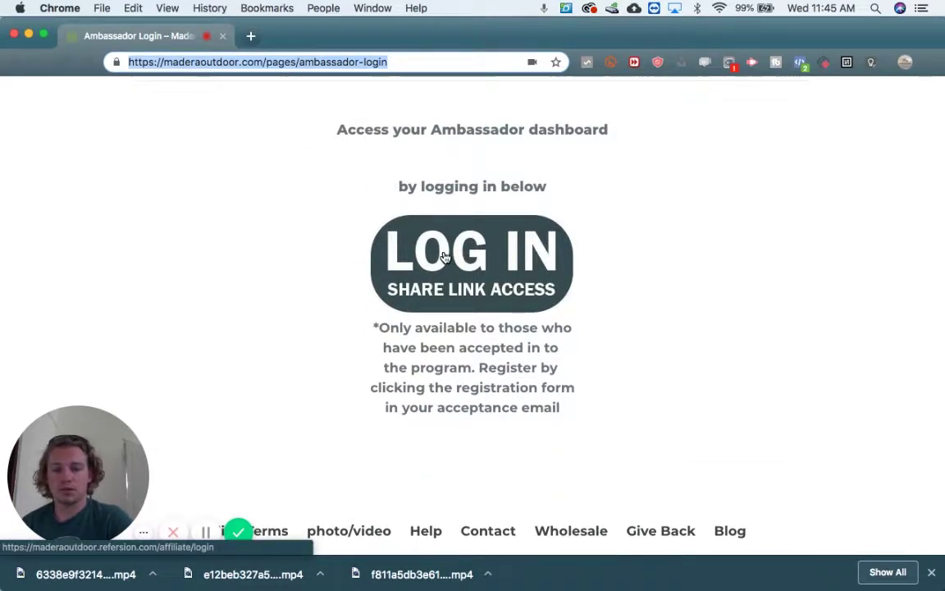
{"action": "scroll", "coordinate": [444, 257], "scroll_direction": "up", "scroll_amount": 7}
{"action": "scroll", "coordinate": [443, 262], "scroll_direction": "down", "scroll_amount": 10}
{"action": "scroll", "coordinate": [444, 265], "scroll_direction": "up", "scroll_amount": 4}
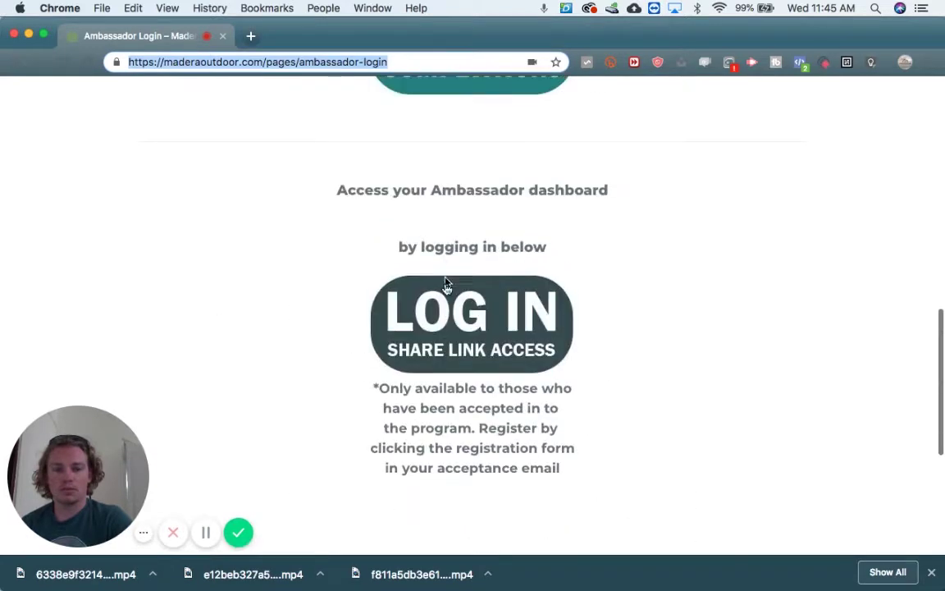
{"action": "left_click", "coordinate": [440, 331]}
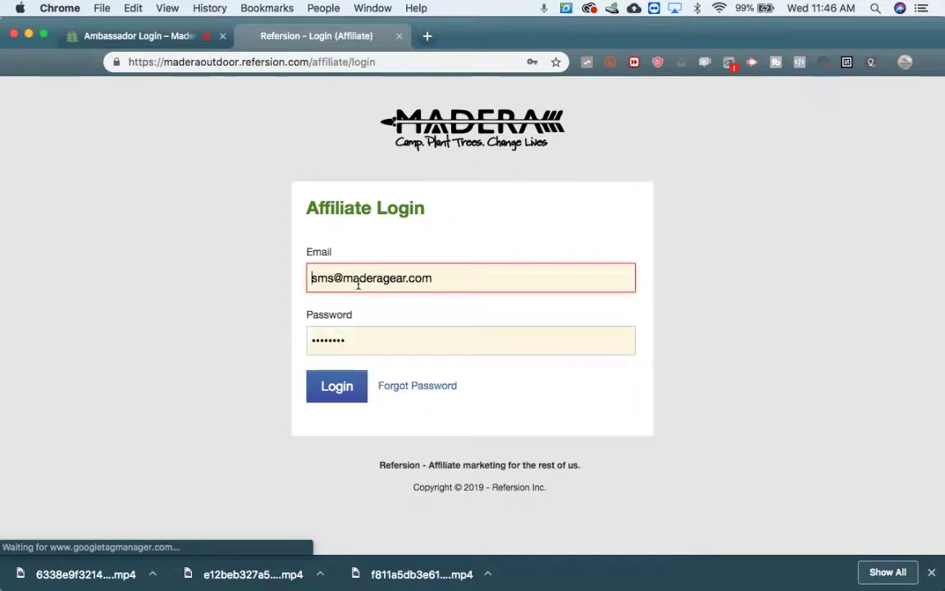
Step: Replace the prefilled email with the saved training account's address and log in
{"action": "triple_click", "coordinate": [342, 278]}
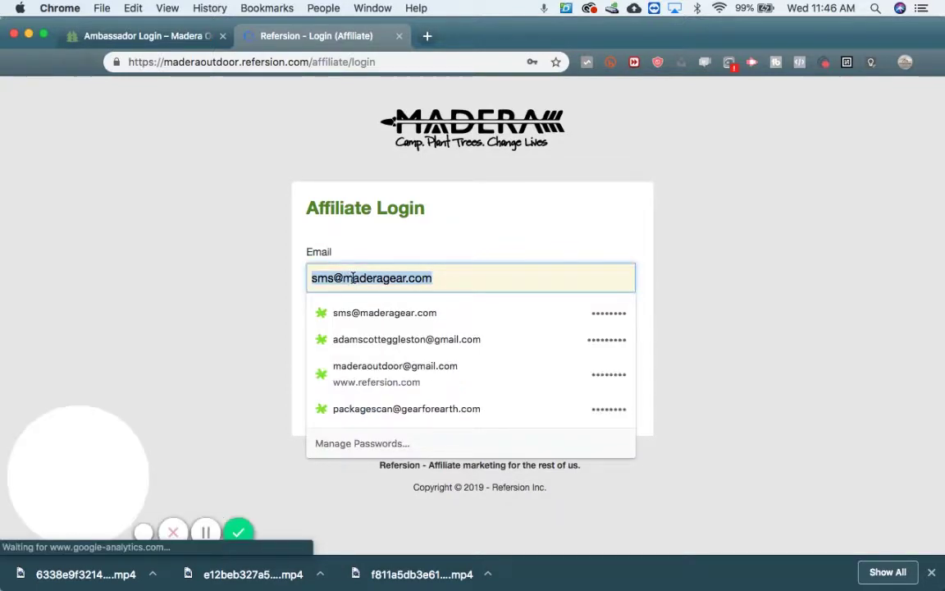
{"action": "left_click", "coordinate": [443, 229]}
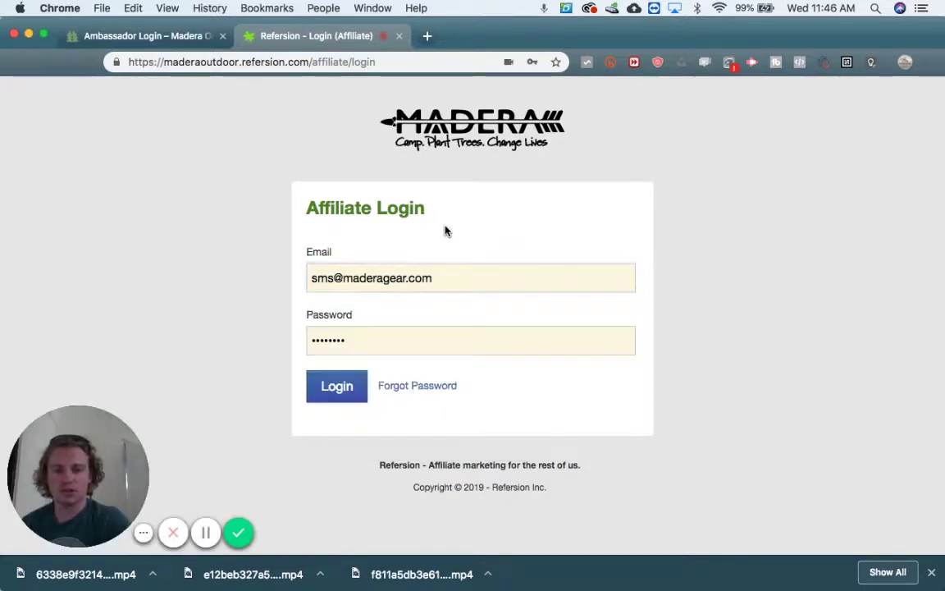
{"action": "triple_click", "coordinate": [393, 278]}
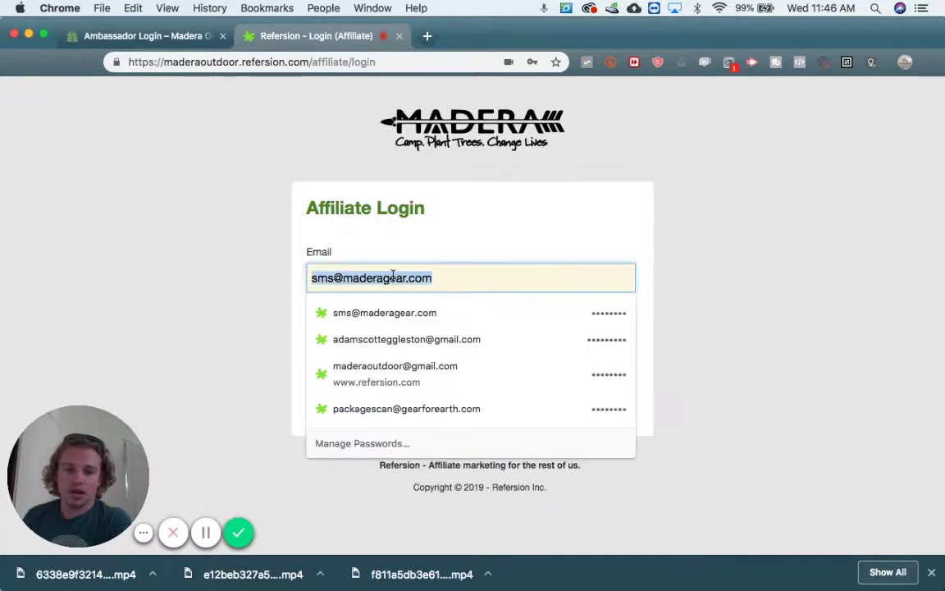
{"action": "type", "text": "training"}
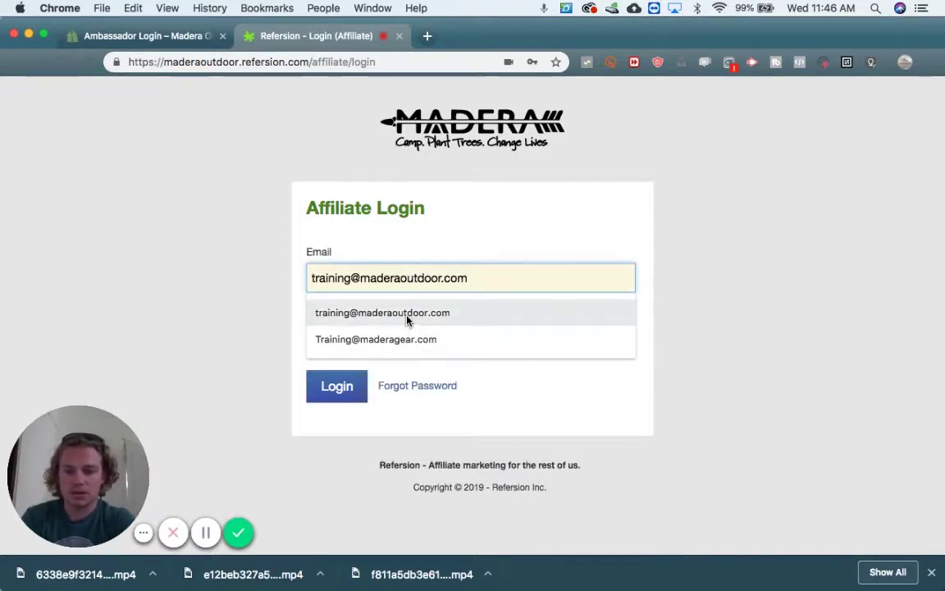
{"action": "left_click", "coordinate": [408, 320]}
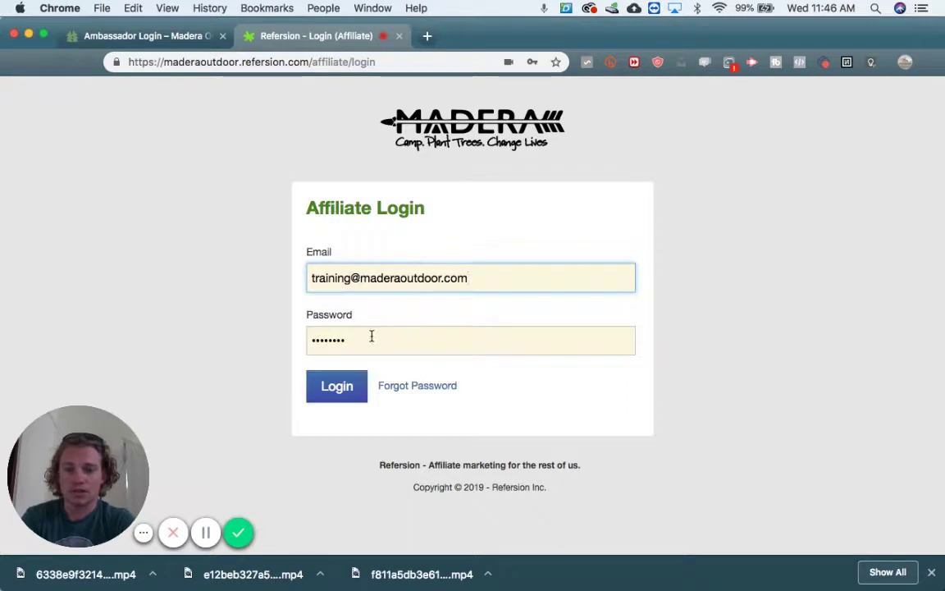
{"action": "left_click", "coordinate": [336, 388]}
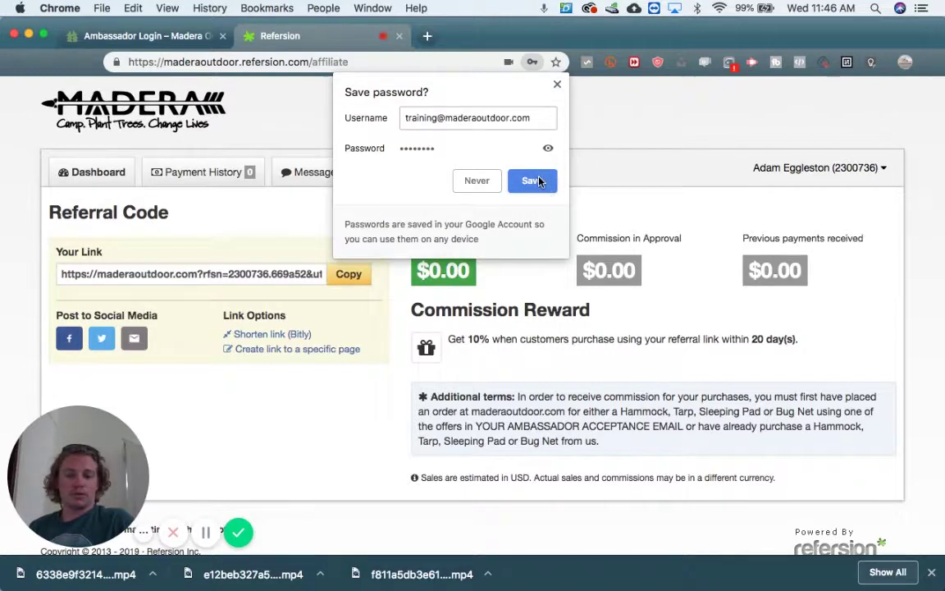
Step: Dismiss Chrome's save-password prompt and log out of the $0.00 affiliate dashboard
{"action": "left_click", "coordinate": [557, 85]}
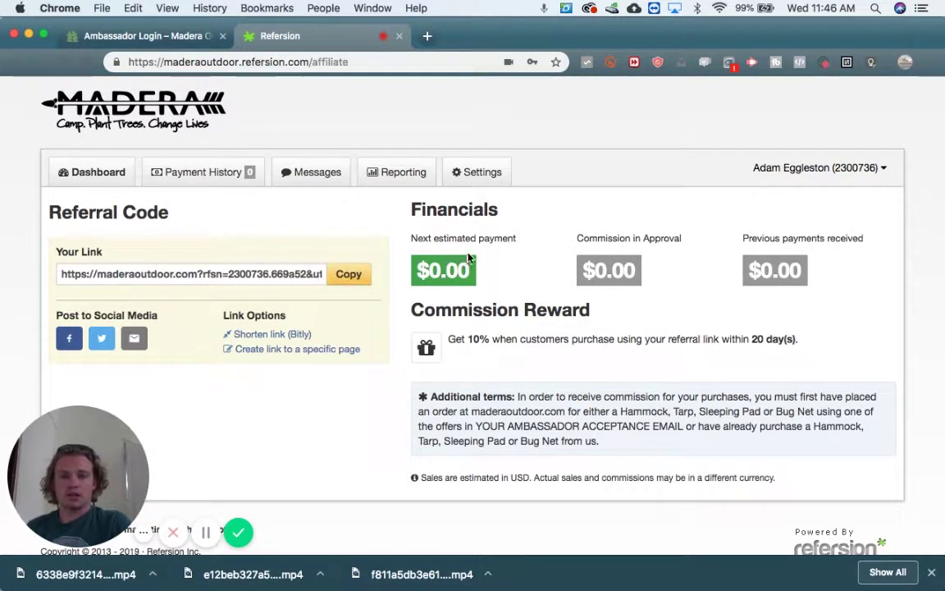
{"action": "left_click", "coordinate": [15, 64]}
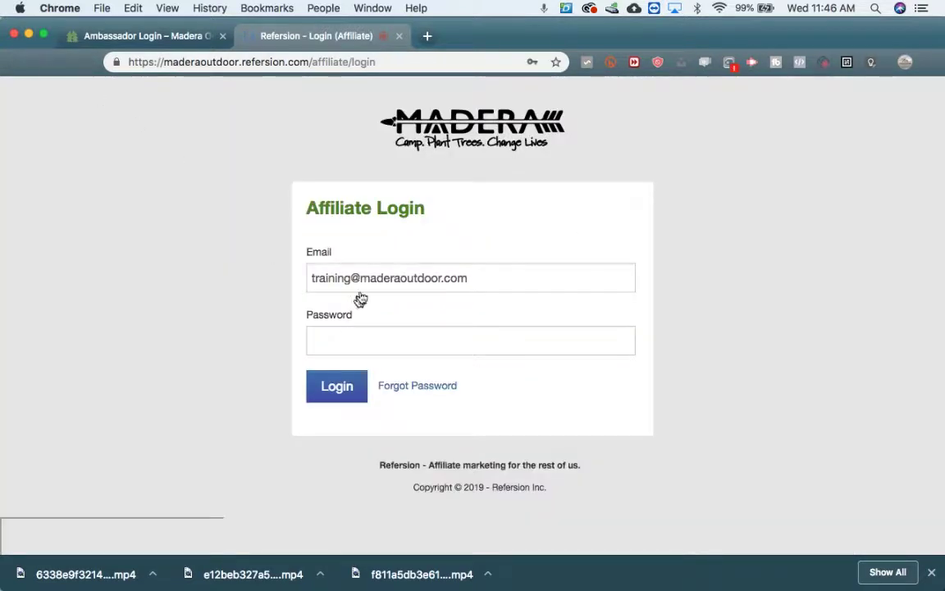
Step: Log in with another saved affiliate account and select its $105.70 next estimated payment
{"action": "left_click", "coordinate": [328, 278]}
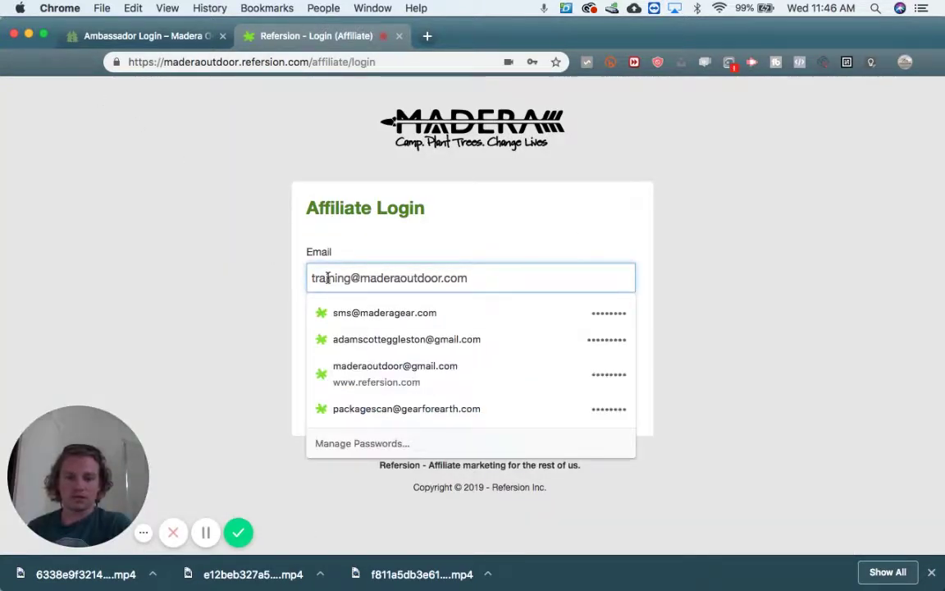
{"action": "left_click", "coordinate": [361, 313]}
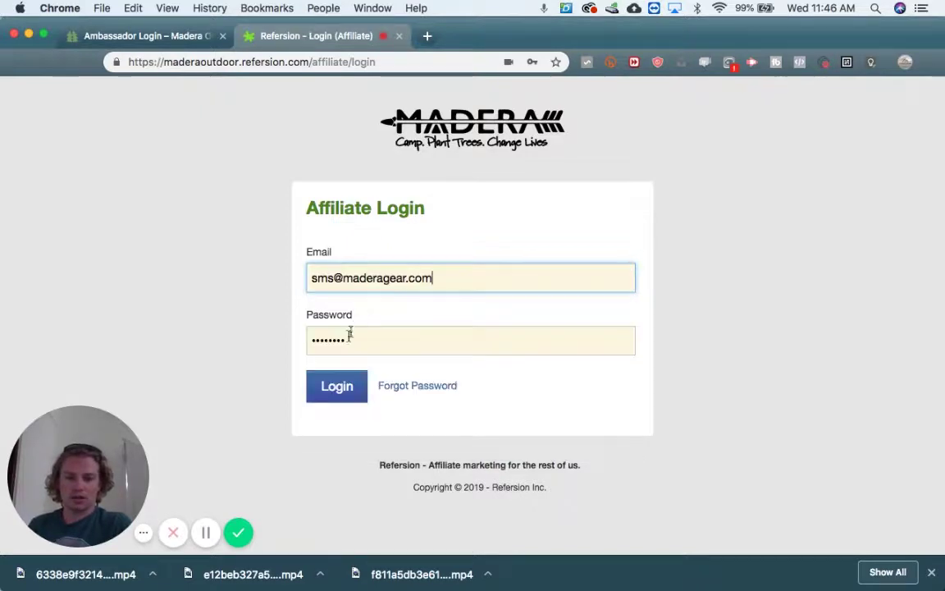
{"action": "left_click", "coordinate": [335, 387]}
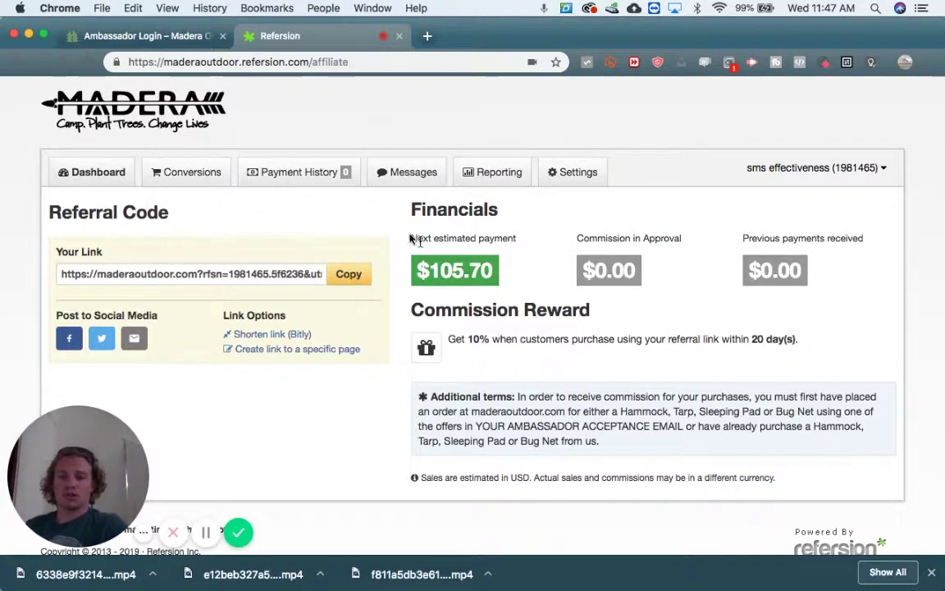
{"action": "double_click", "coordinate": [457, 274]}
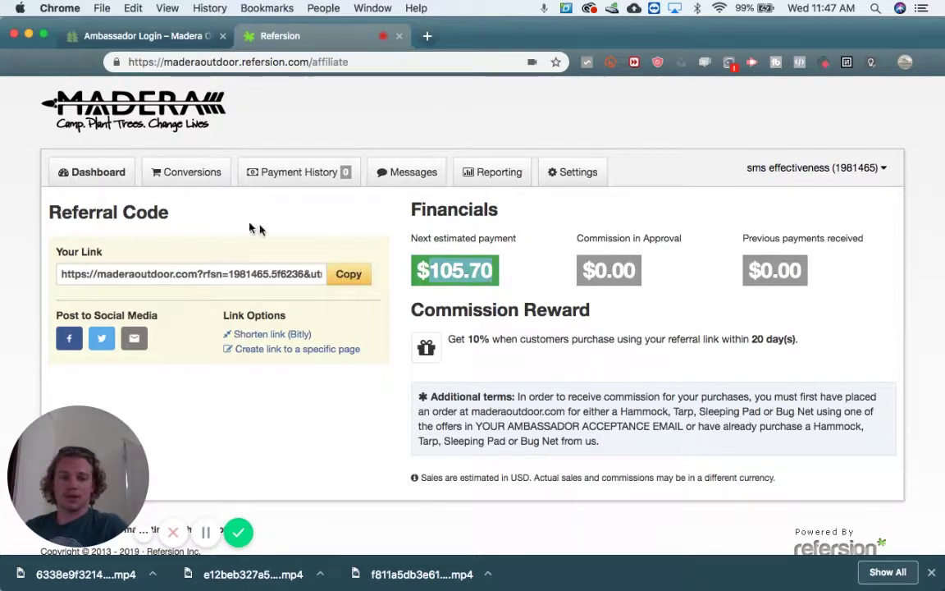
Step: Open the Conversions list from Payment History and review the approved, pending conversions
{"action": "left_click", "coordinate": [280, 170]}
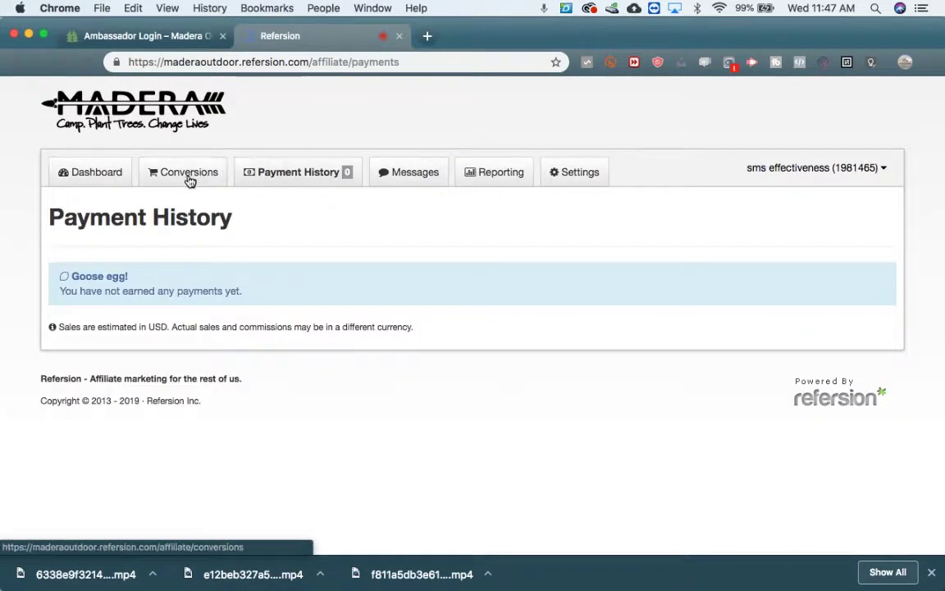
{"action": "left_click", "coordinate": [189, 174]}
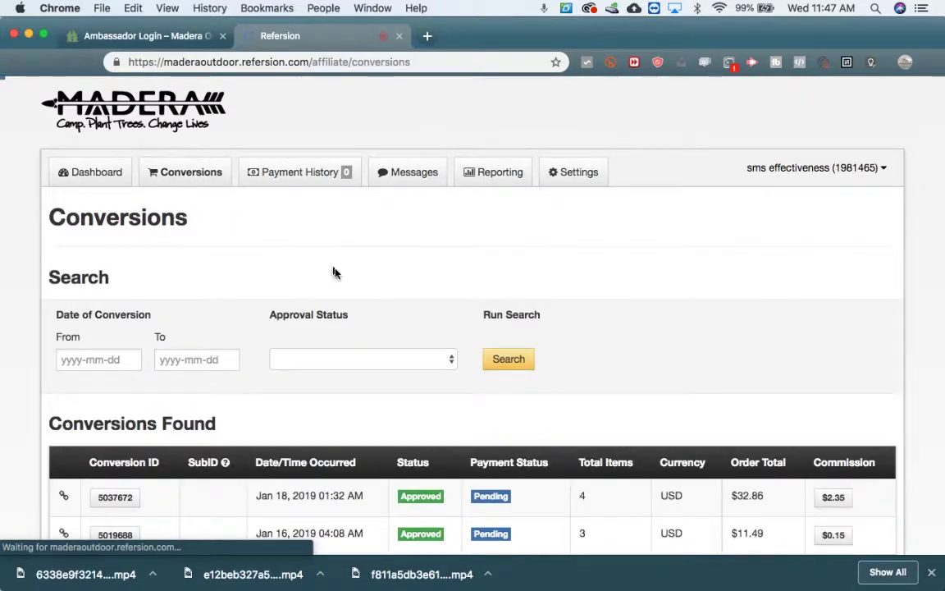
{"action": "scroll", "coordinate": [342, 279], "scroll_direction": "down", "scroll_amount": 1}
{"action": "scroll", "coordinate": [342, 279], "scroll_direction": "down", "scroll_amount": 5}
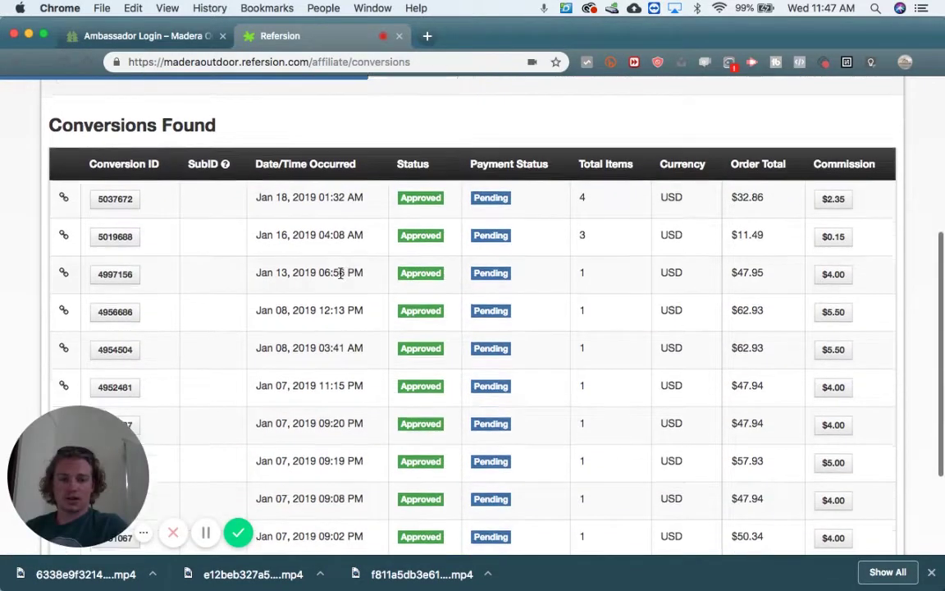
{"action": "scroll", "coordinate": [341, 275], "scroll_direction": "up", "scroll_amount": 5}
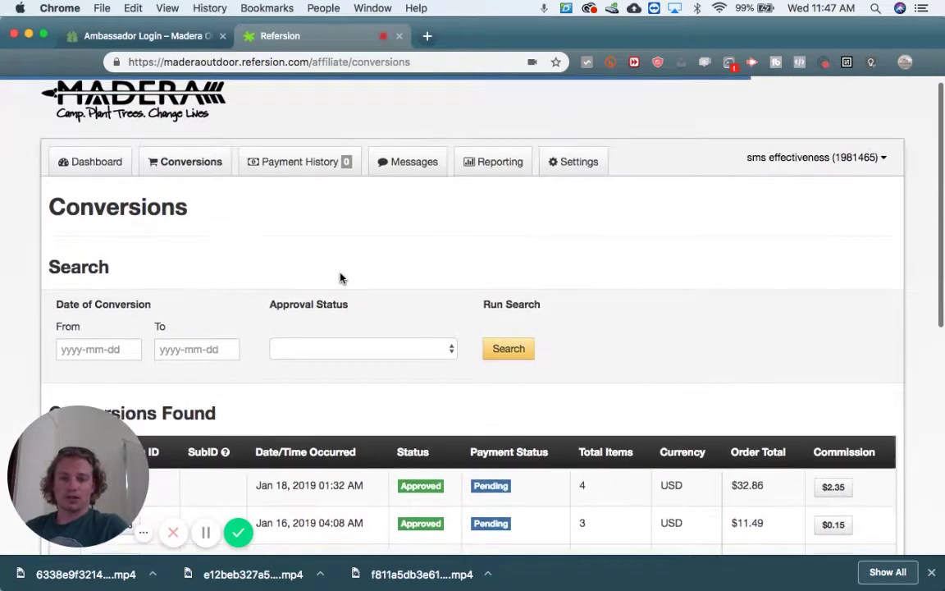
{"action": "scroll", "coordinate": [341, 277], "scroll_direction": "down", "scroll_amount": 6}
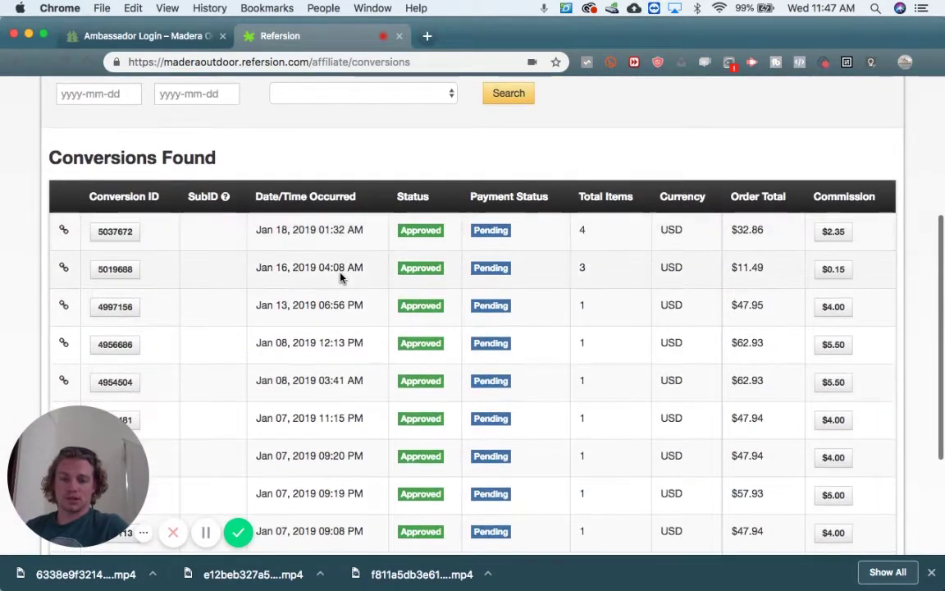
{"action": "scroll", "coordinate": [340, 277], "scroll_direction": "down", "scroll_amount": 2}
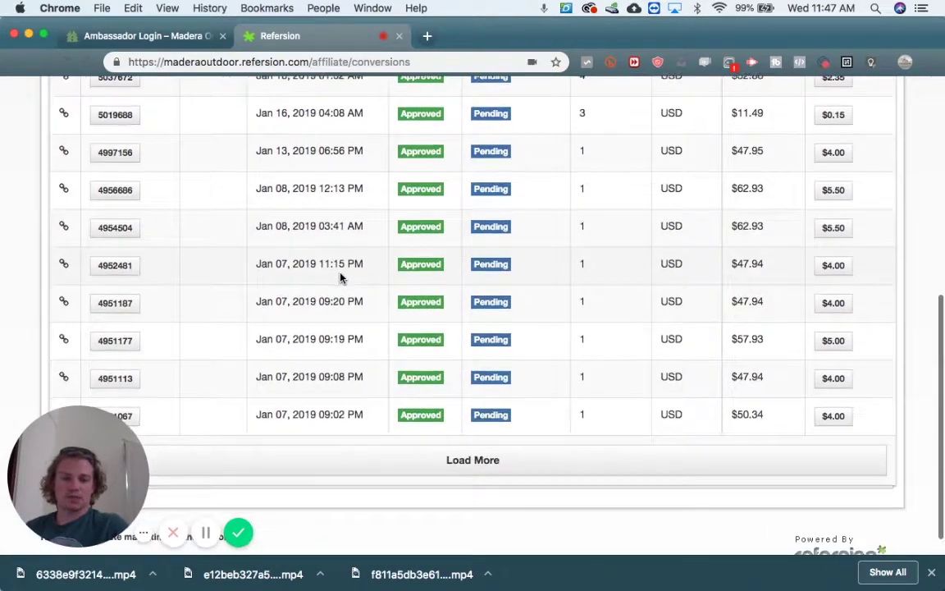
{"action": "scroll", "coordinate": [341, 277], "scroll_direction": "up", "scroll_amount": 3}
{"action": "scroll", "coordinate": [338, 271], "scroll_direction": "up", "scroll_amount": 2}
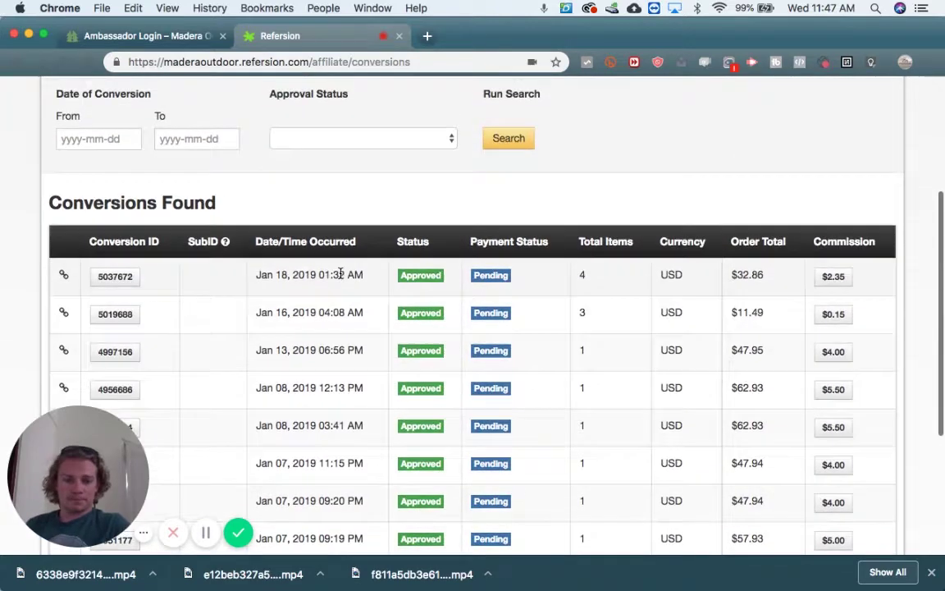
{"action": "scroll", "coordinate": [316, 224], "scroll_direction": "down", "scroll_amount": 1}
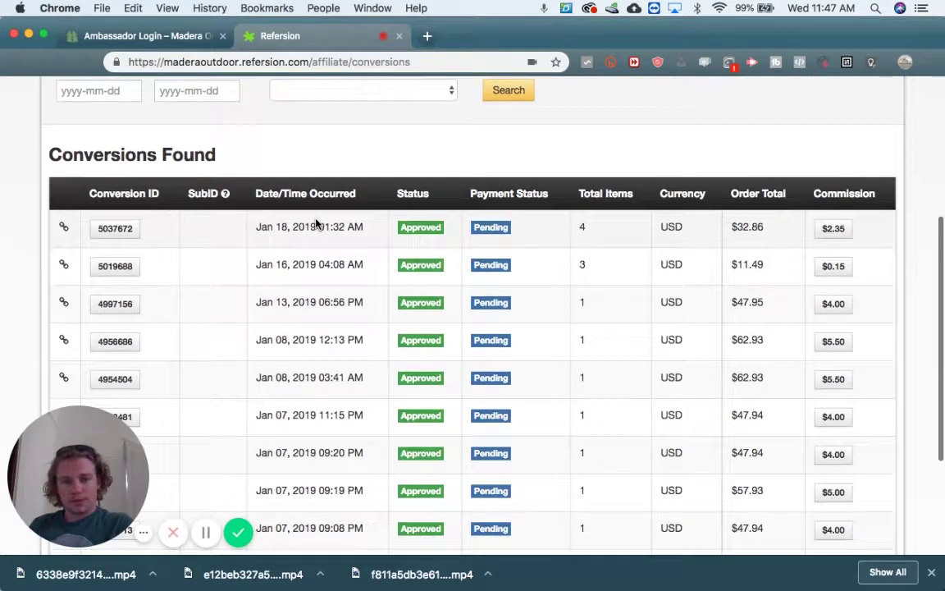
{"action": "scroll", "coordinate": [353, 229], "scroll_direction": "down", "scroll_amount": 1}
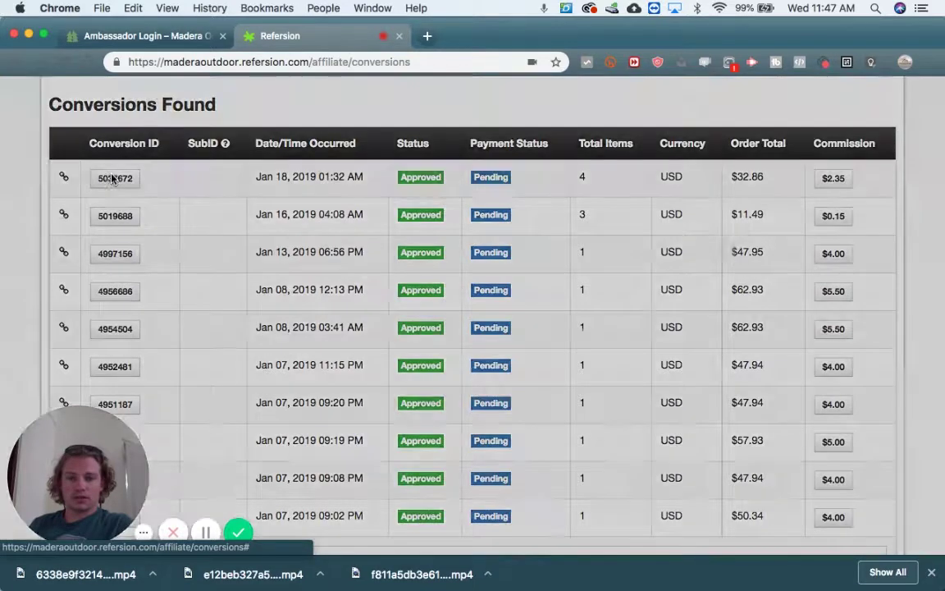
Step: Check the order details of conversions 5037672 and 5019688
{"action": "left_click", "coordinate": [113, 178]}
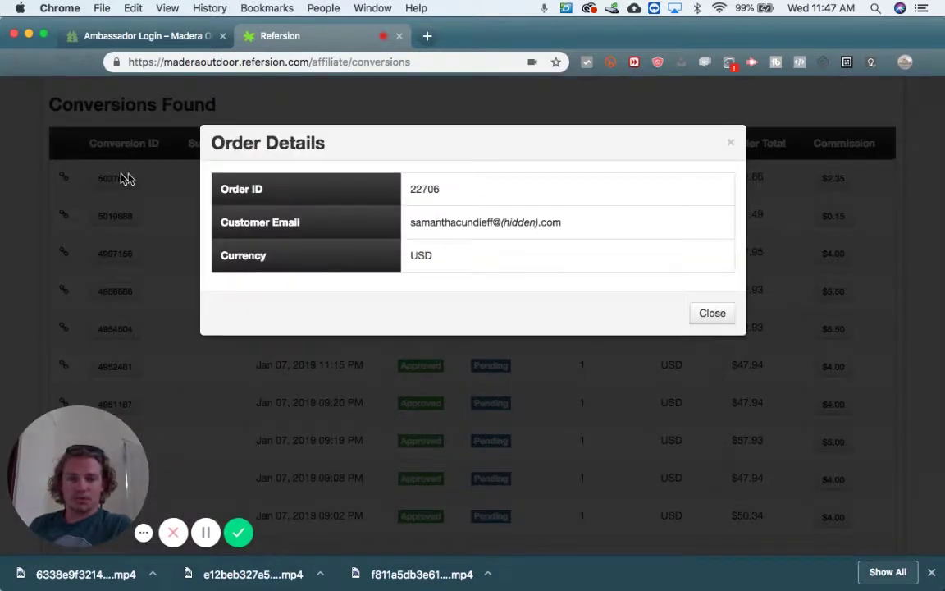
{"action": "left_click", "coordinate": [712, 319]}
{"action": "left_click", "coordinate": [123, 221]}
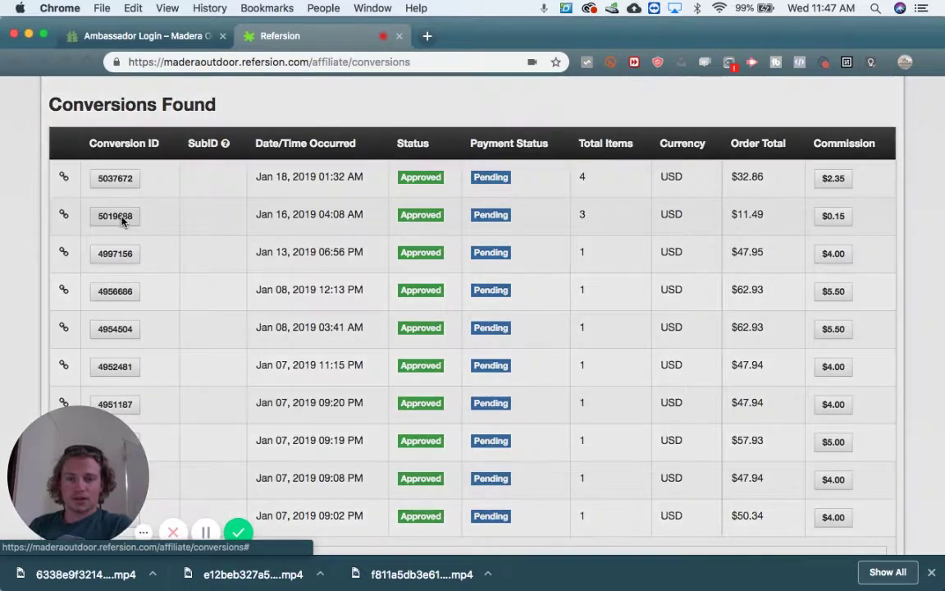
{"action": "left_click", "coordinate": [712, 313]}
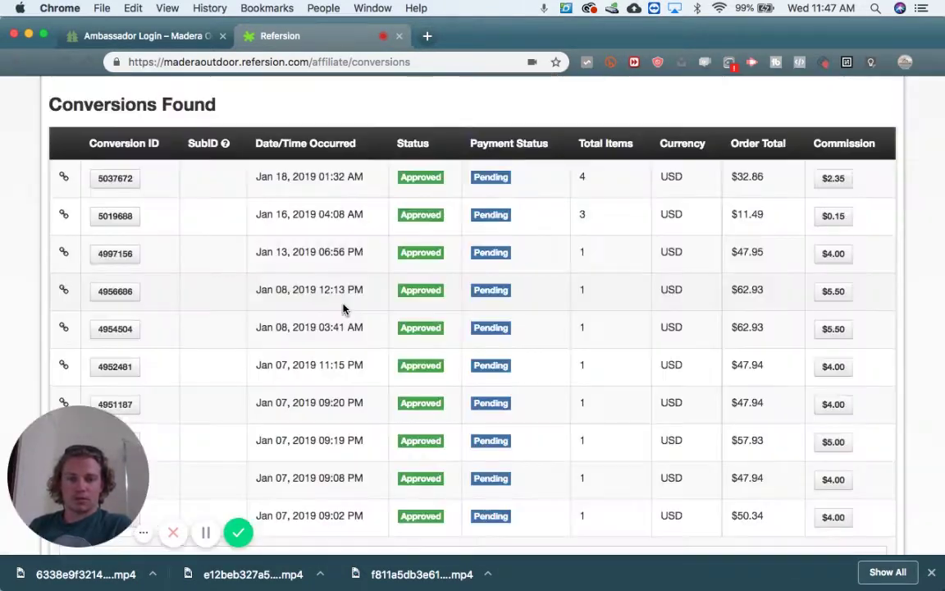
{"action": "scroll", "coordinate": [344, 307], "scroll_direction": "down", "scroll_amount": 3}
{"action": "scroll", "coordinate": [343, 308], "scroll_direction": "up", "scroll_amount": 5}
{"action": "scroll", "coordinate": [343, 308], "scroll_direction": "up", "scroll_amount": 3}
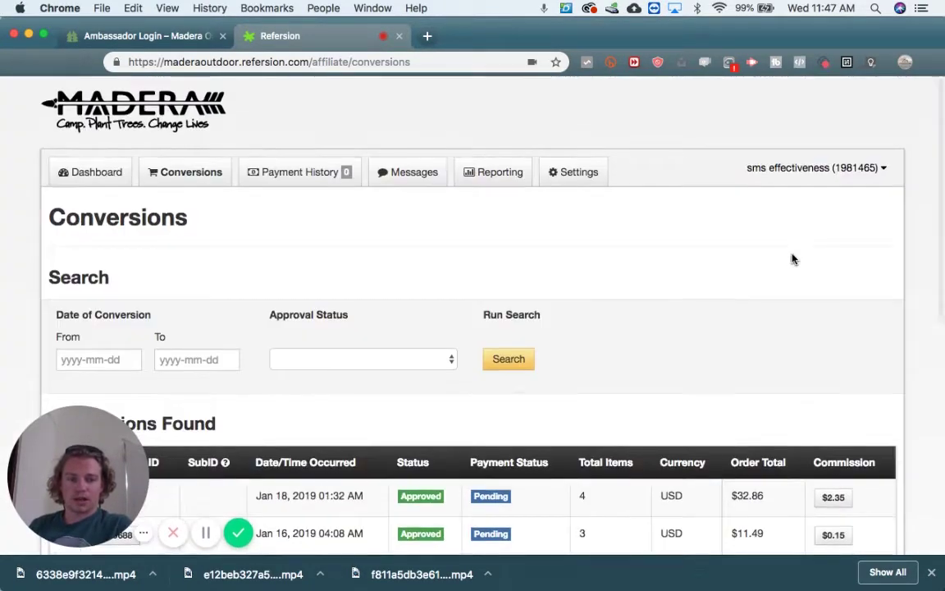
{"action": "scroll", "coordinate": [793, 258], "scroll_direction": "down", "scroll_amount": 3}
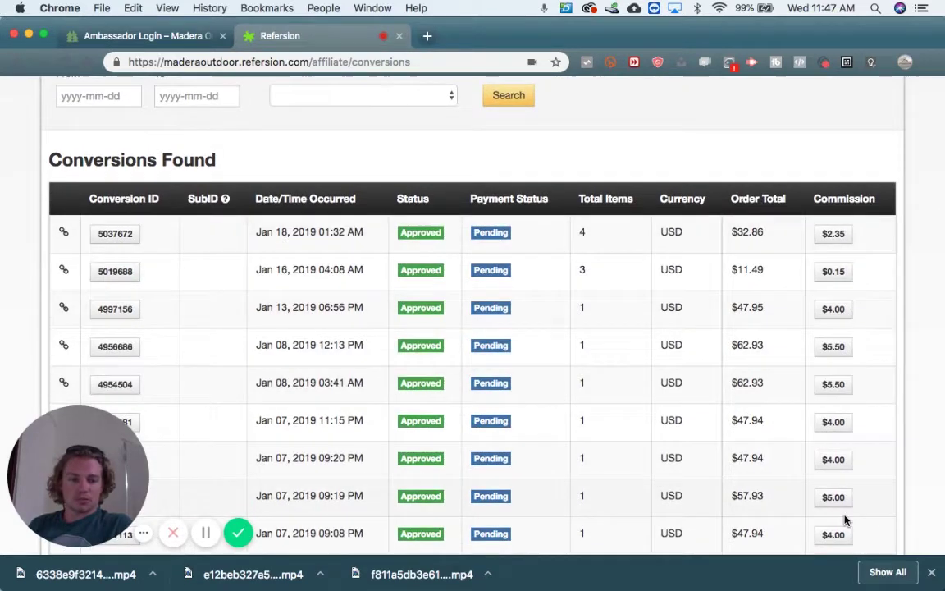
{"action": "scroll", "coordinate": [845, 500], "scroll_direction": "down", "scroll_amount": 3}
{"action": "scroll", "coordinate": [786, 435], "scroll_direction": "up", "scroll_amount": 1}
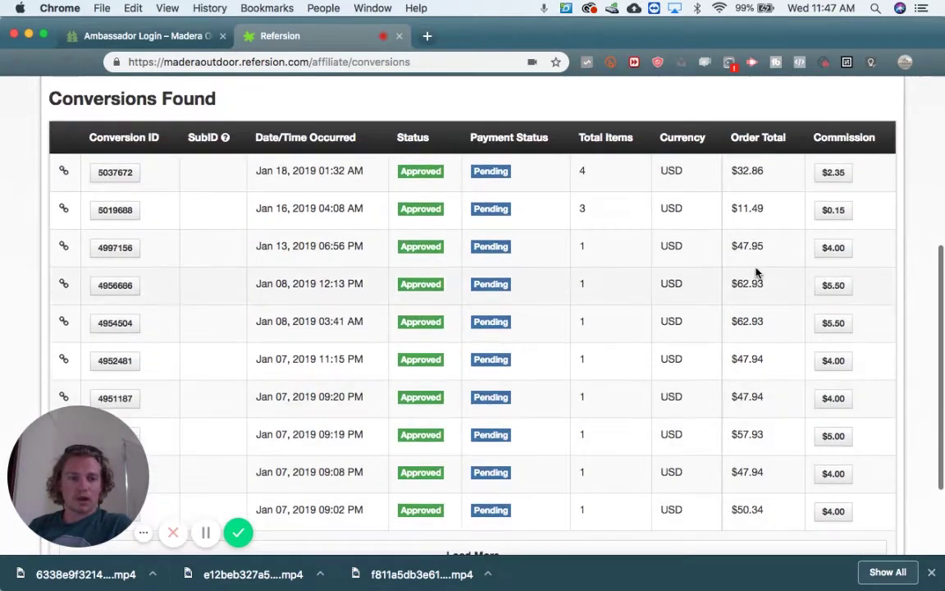
{"action": "scroll", "coordinate": [758, 441], "scroll_direction": "up", "scroll_amount": 5}
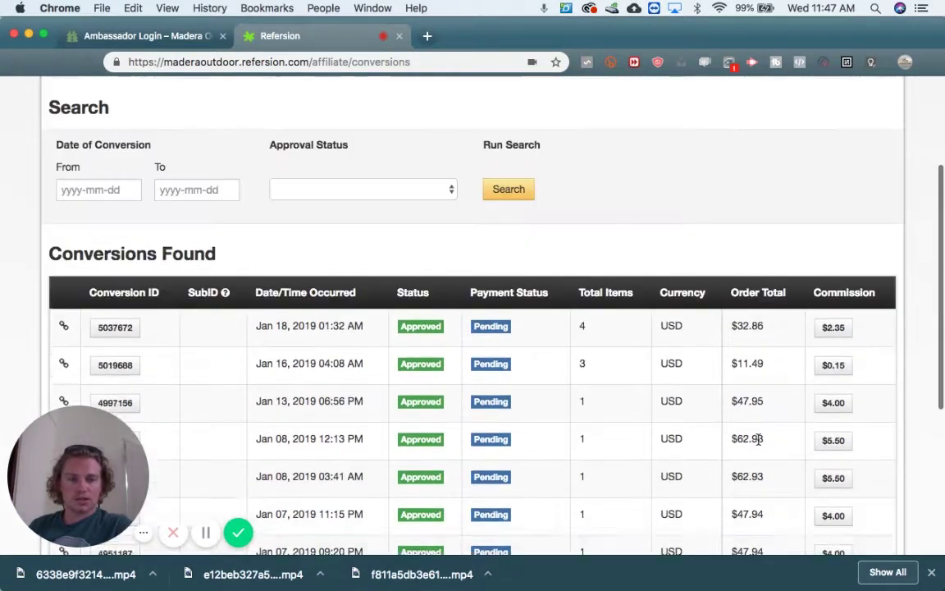
{"action": "left_click", "coordinate": [307, 182]}
Step: Check the empty PayPal email under Settings > Payment Settings, then return to Payment History
{"action": "left_click", "coordinate": [571, 179]}
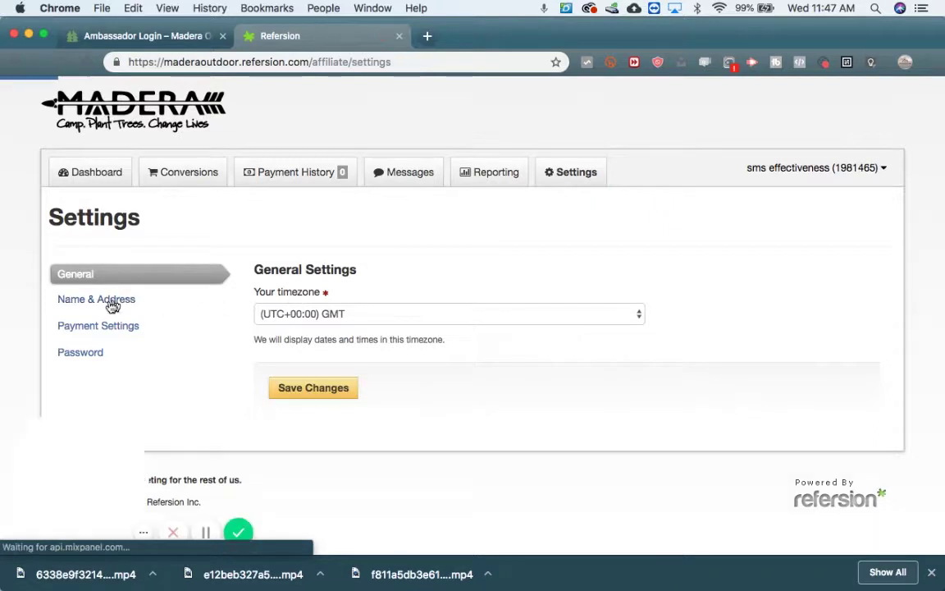
{"action": "left_click", "coordinate": [95, 327]}
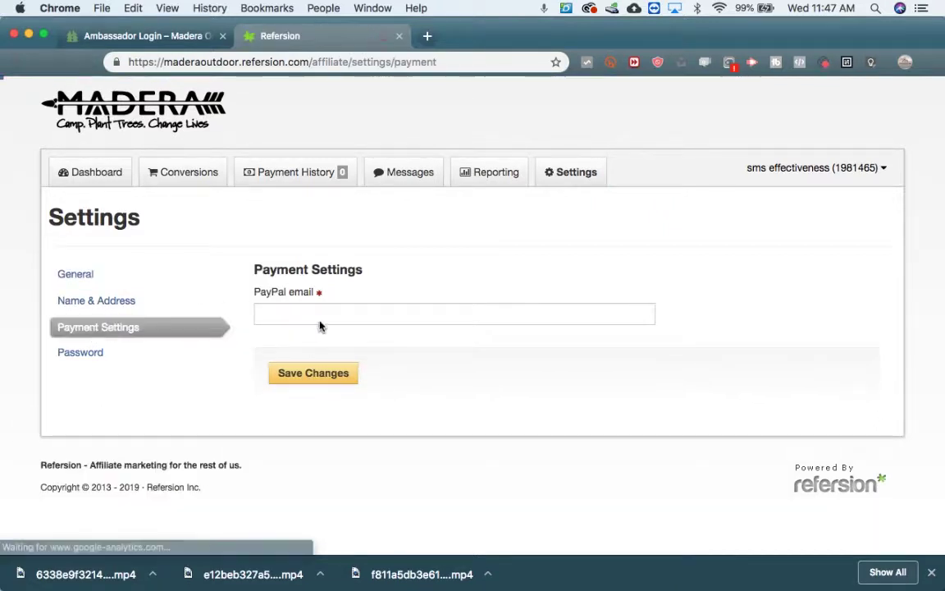
{"action": "left_click", "coordinate": [321, 313]}
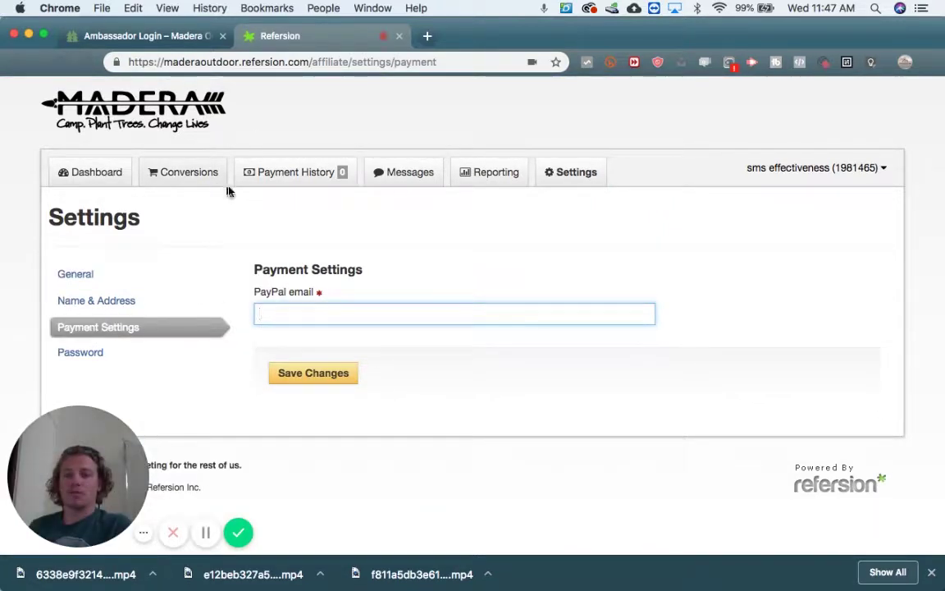
{"action": "left_click", "coordinate": [270, 174]}
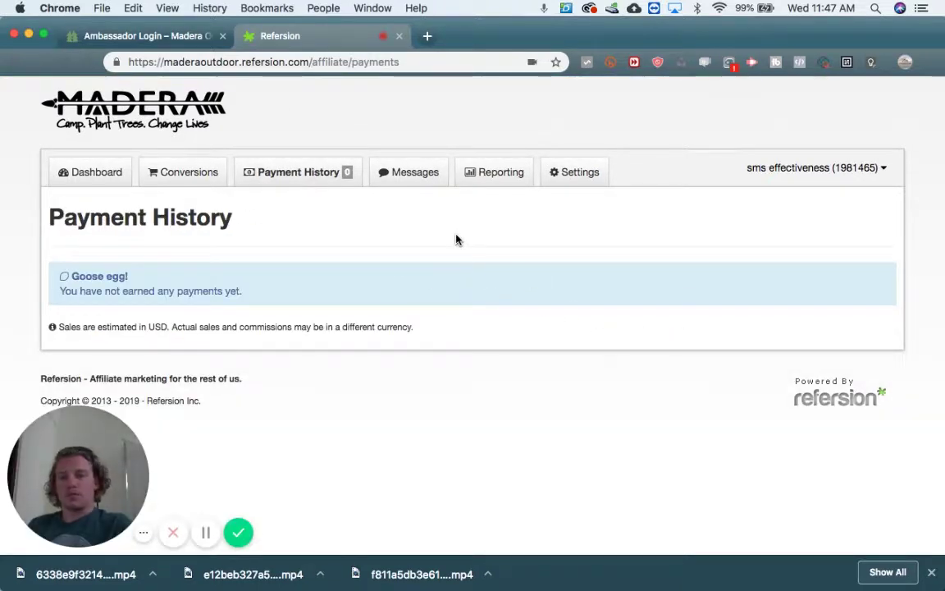
Step: Return to the Dashboard and review the $105.70 Financials and 10% Commission Reward
{"action": "left_click", "coordinate": [99, 174]}
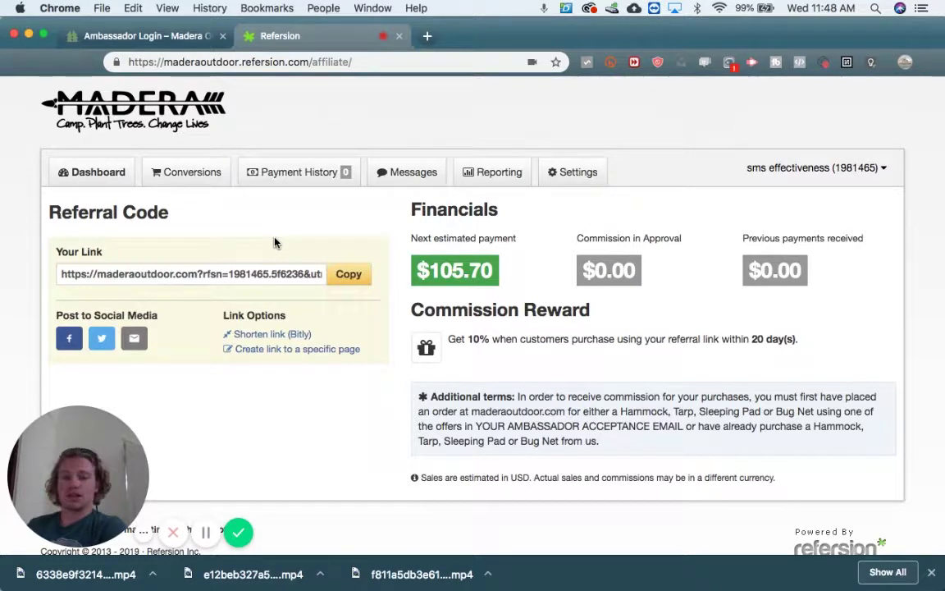
{"action": "scroll", "coordinate": [274, 243], "scroll_direction": "down", "scroll_amount": 1}
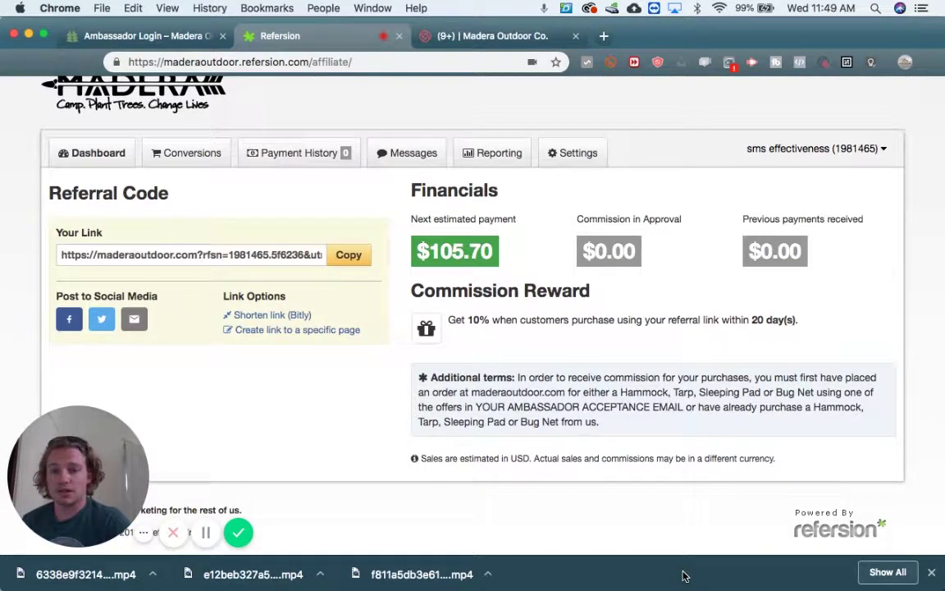
{"action": "scroll", "coordinate": [574, 317], "scroll_direction": "up", "scroll_amount": 1}
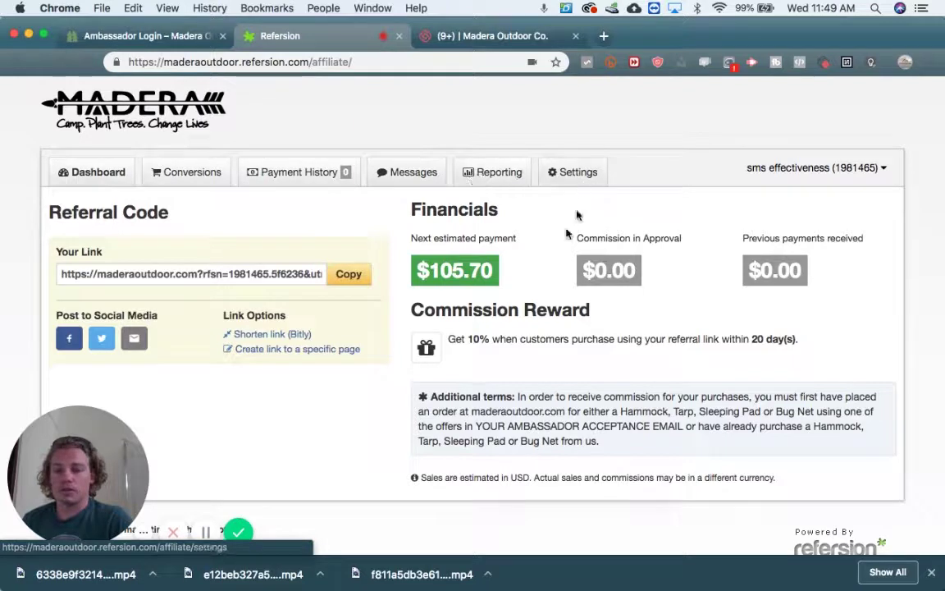
{"action": "scroll", "coordinate": [491, 316], "scroll_direction": "down", "scroll_amount": 1}
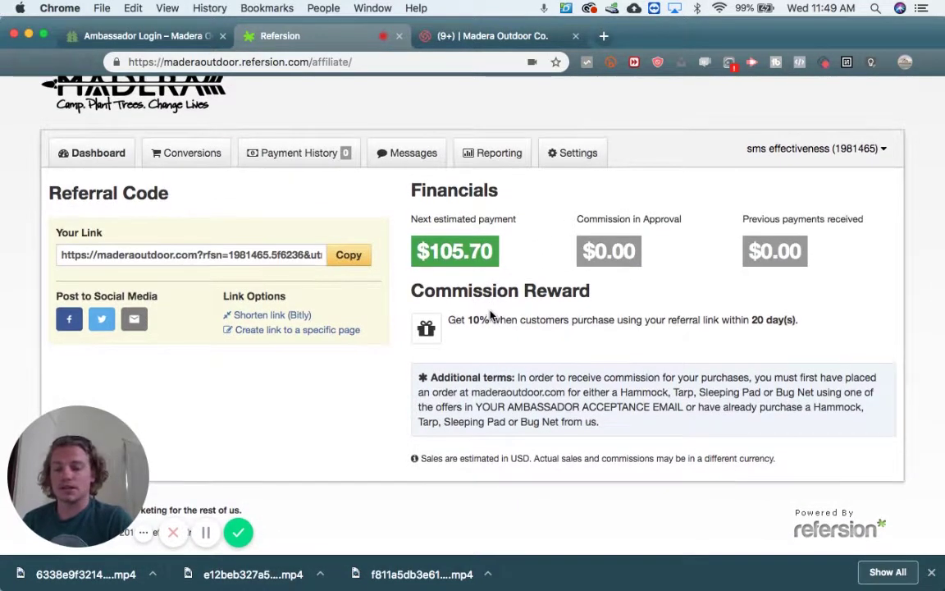